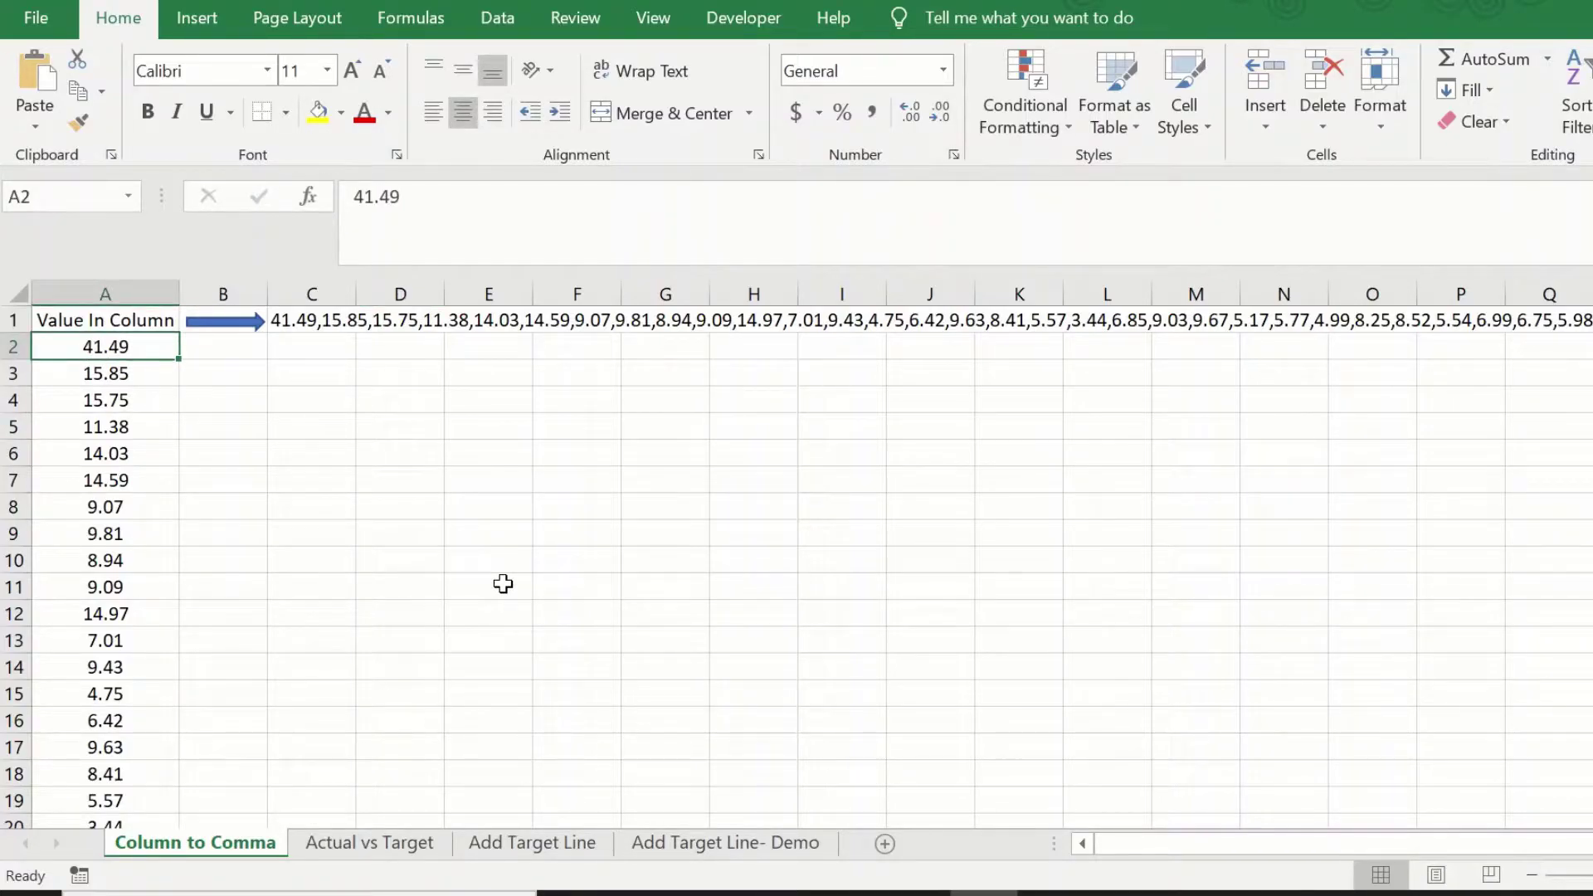
Review the Value In Column list and the comma-joined result held in C1.
left_click(106, 292)
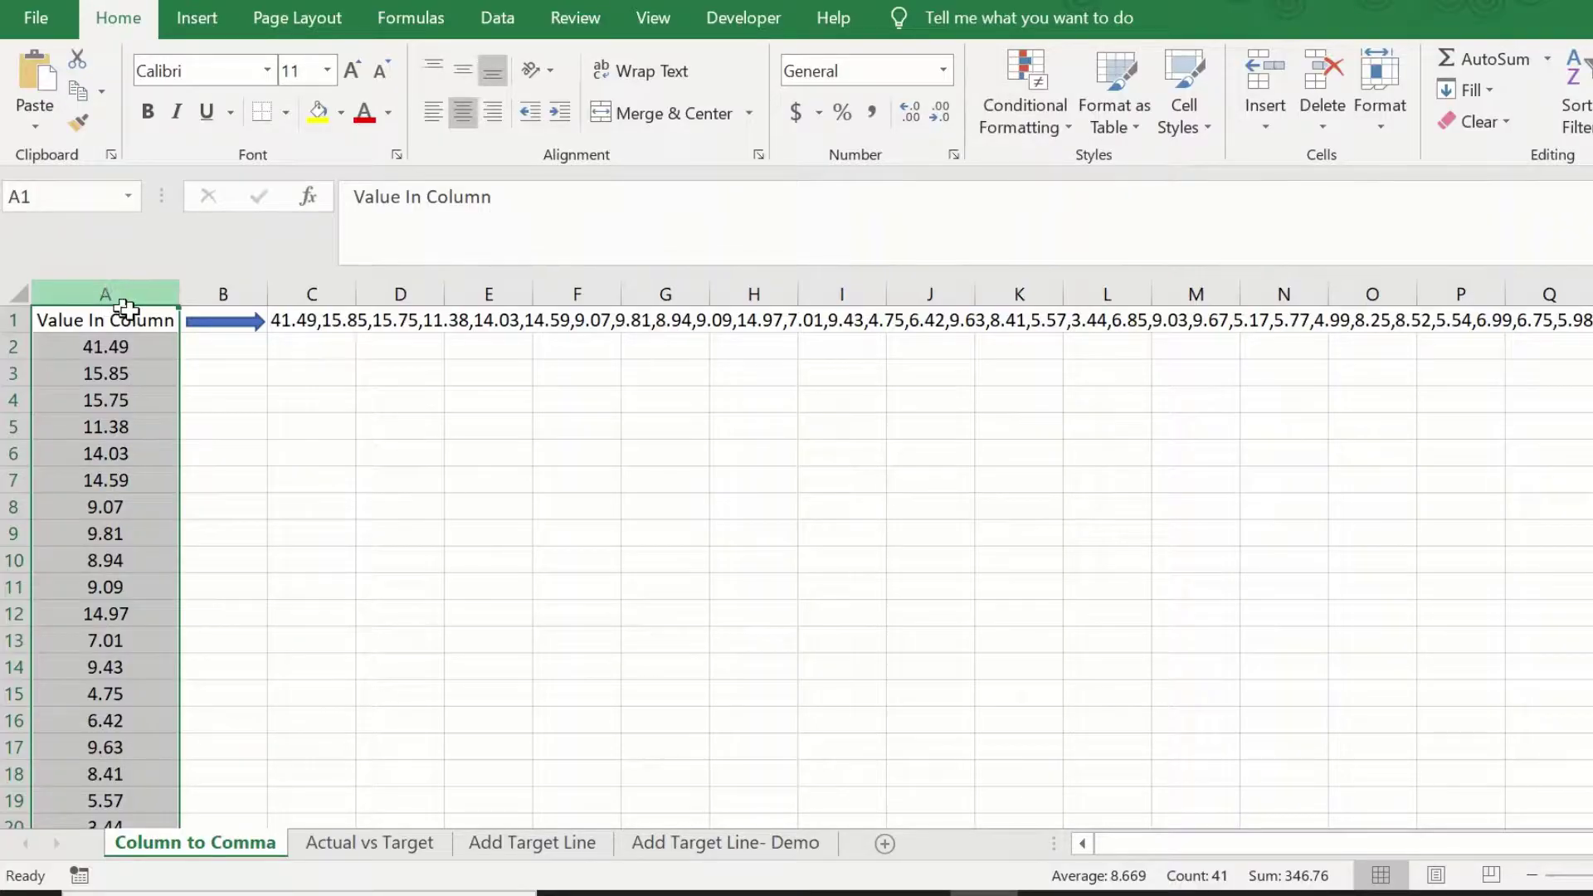
left_click(307, 321)
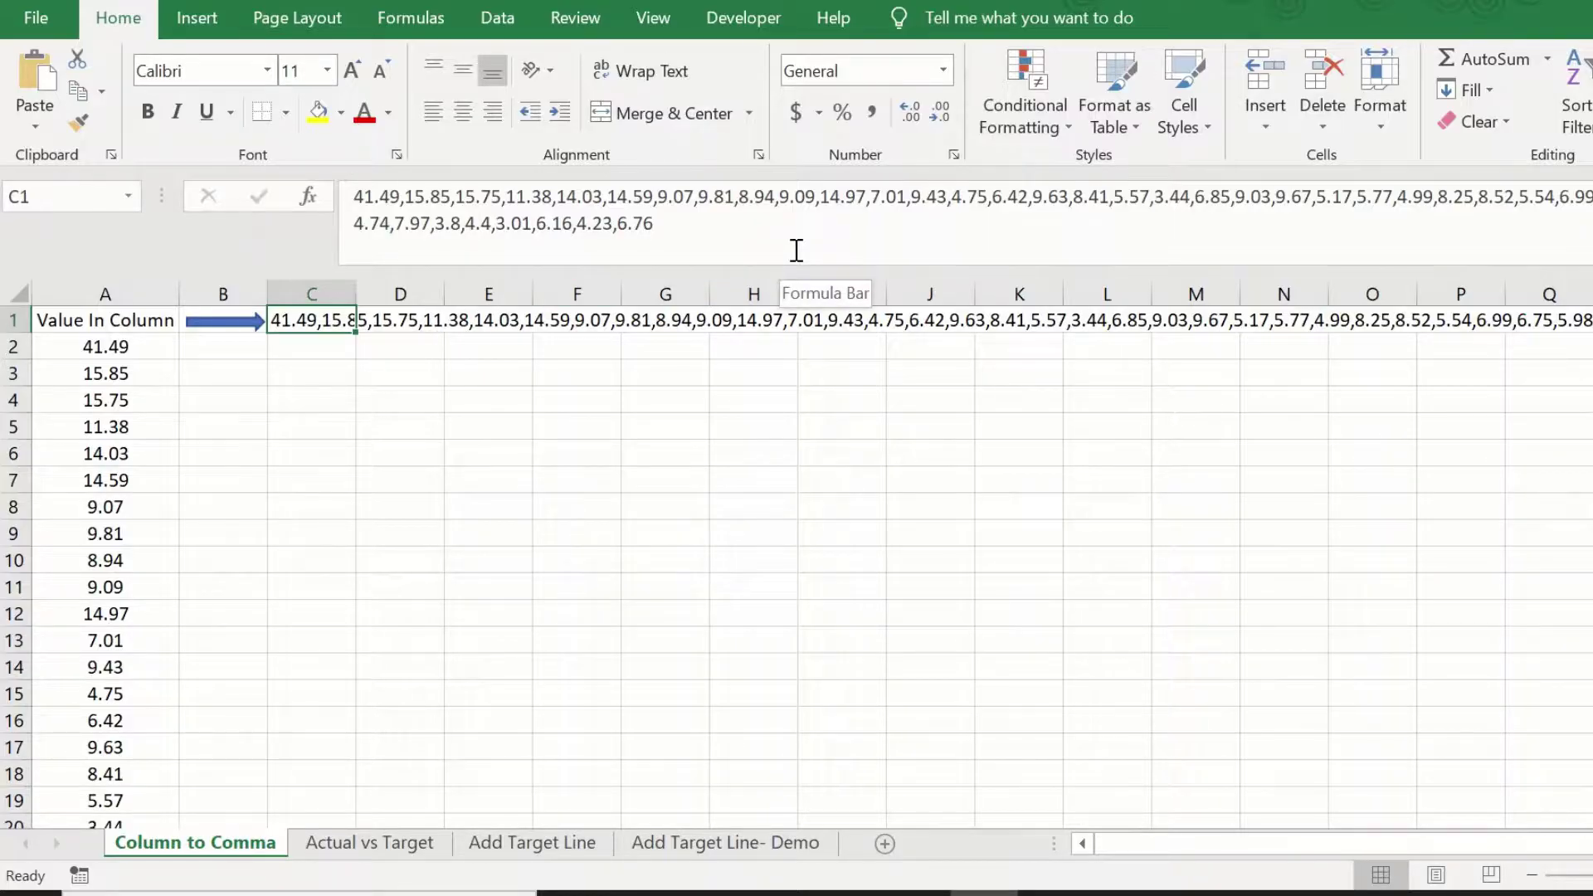
left_click(650, 444)
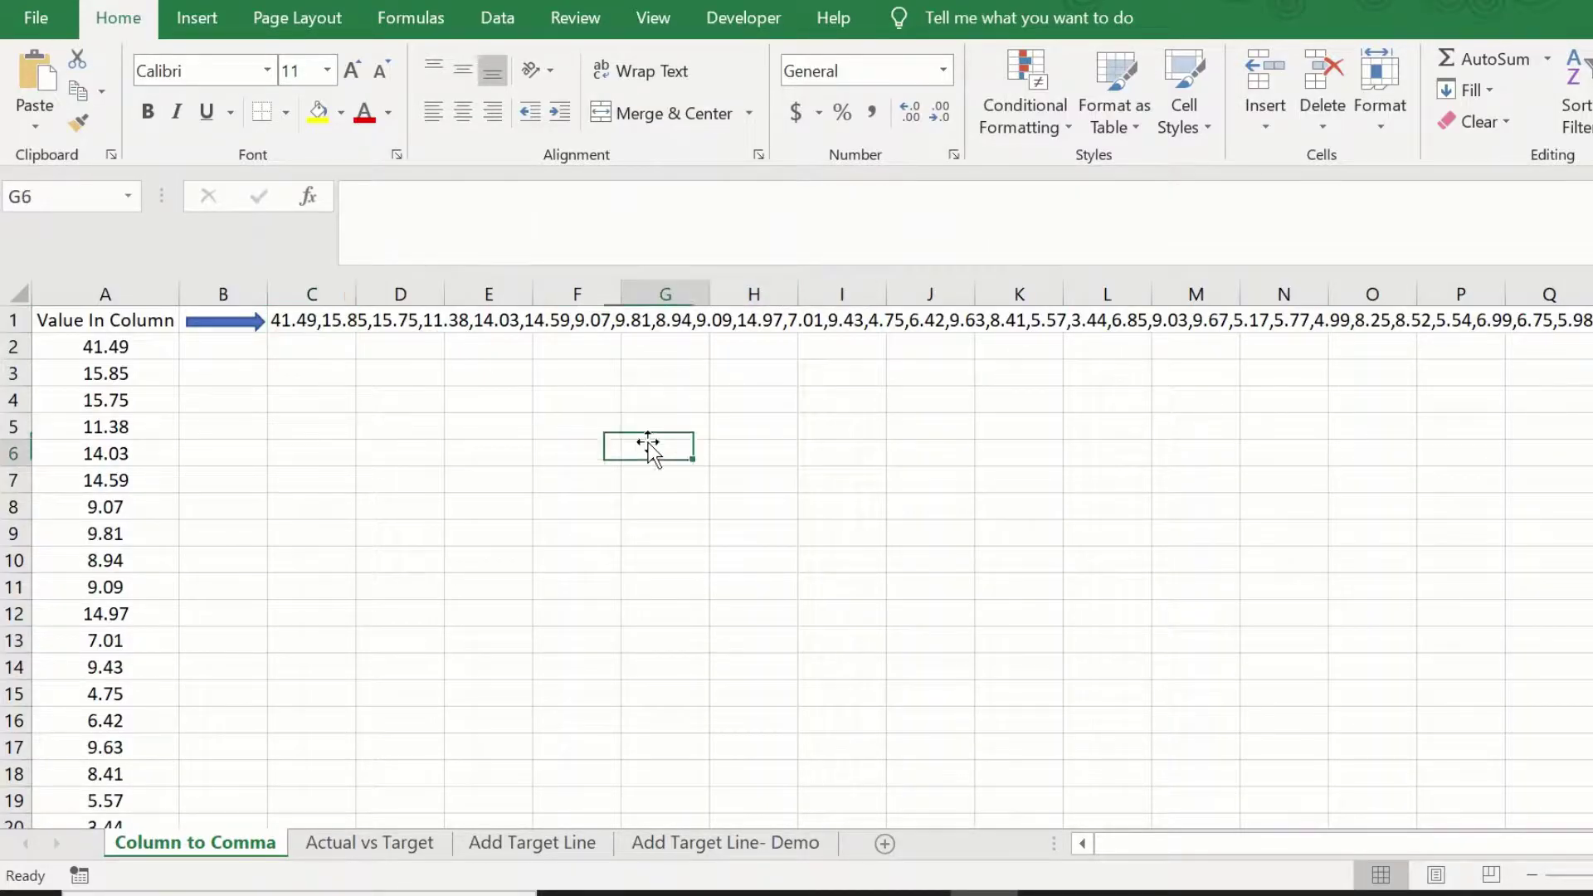
left_click(291, 314)
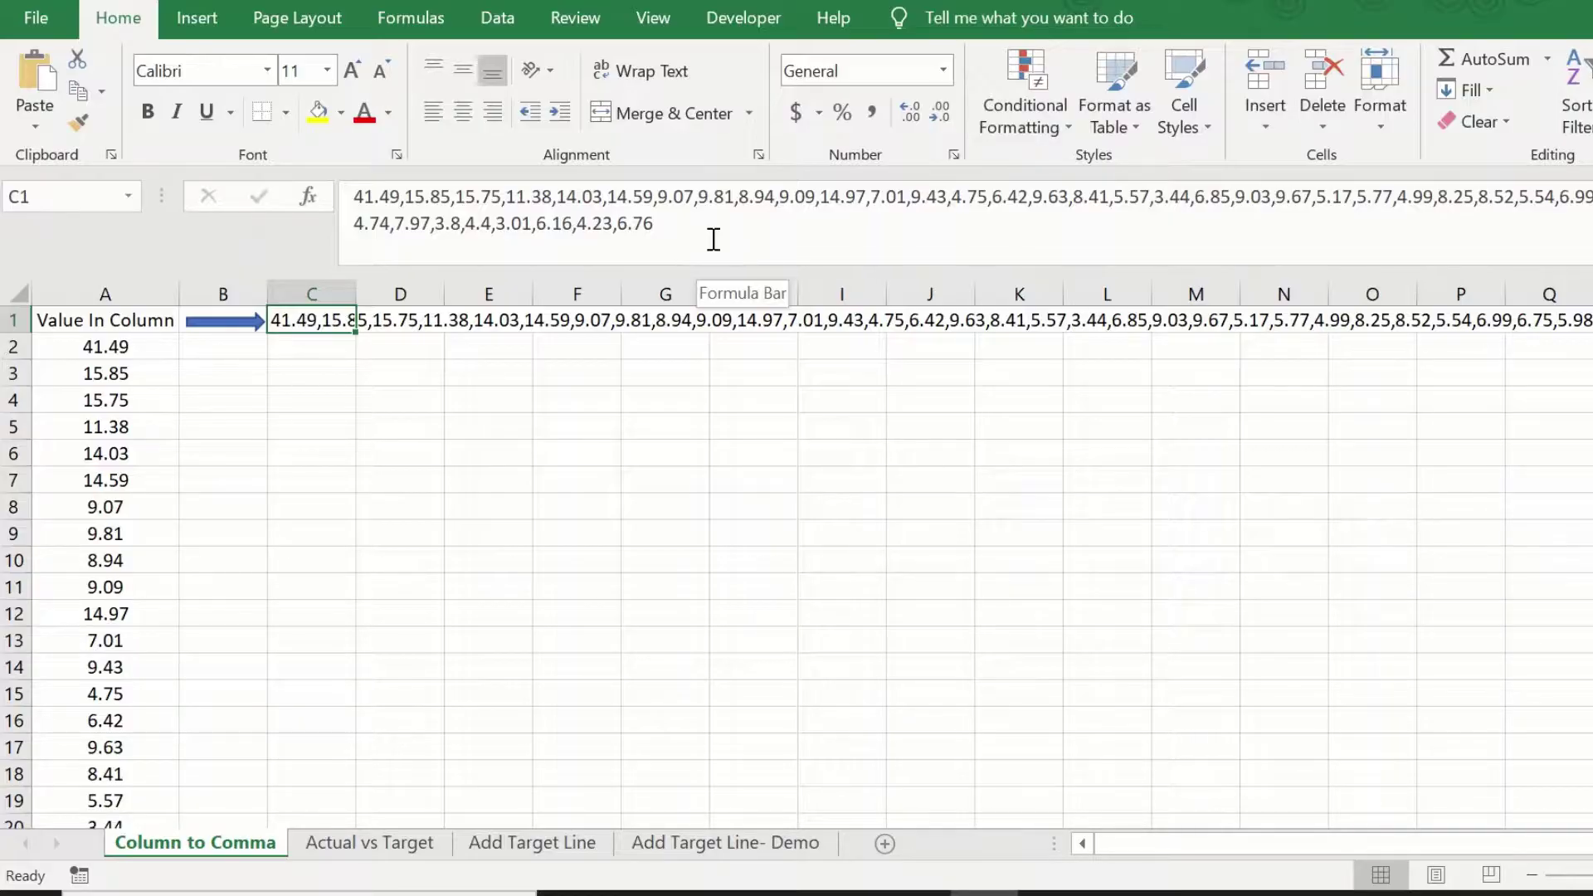
left_click(442, 448)
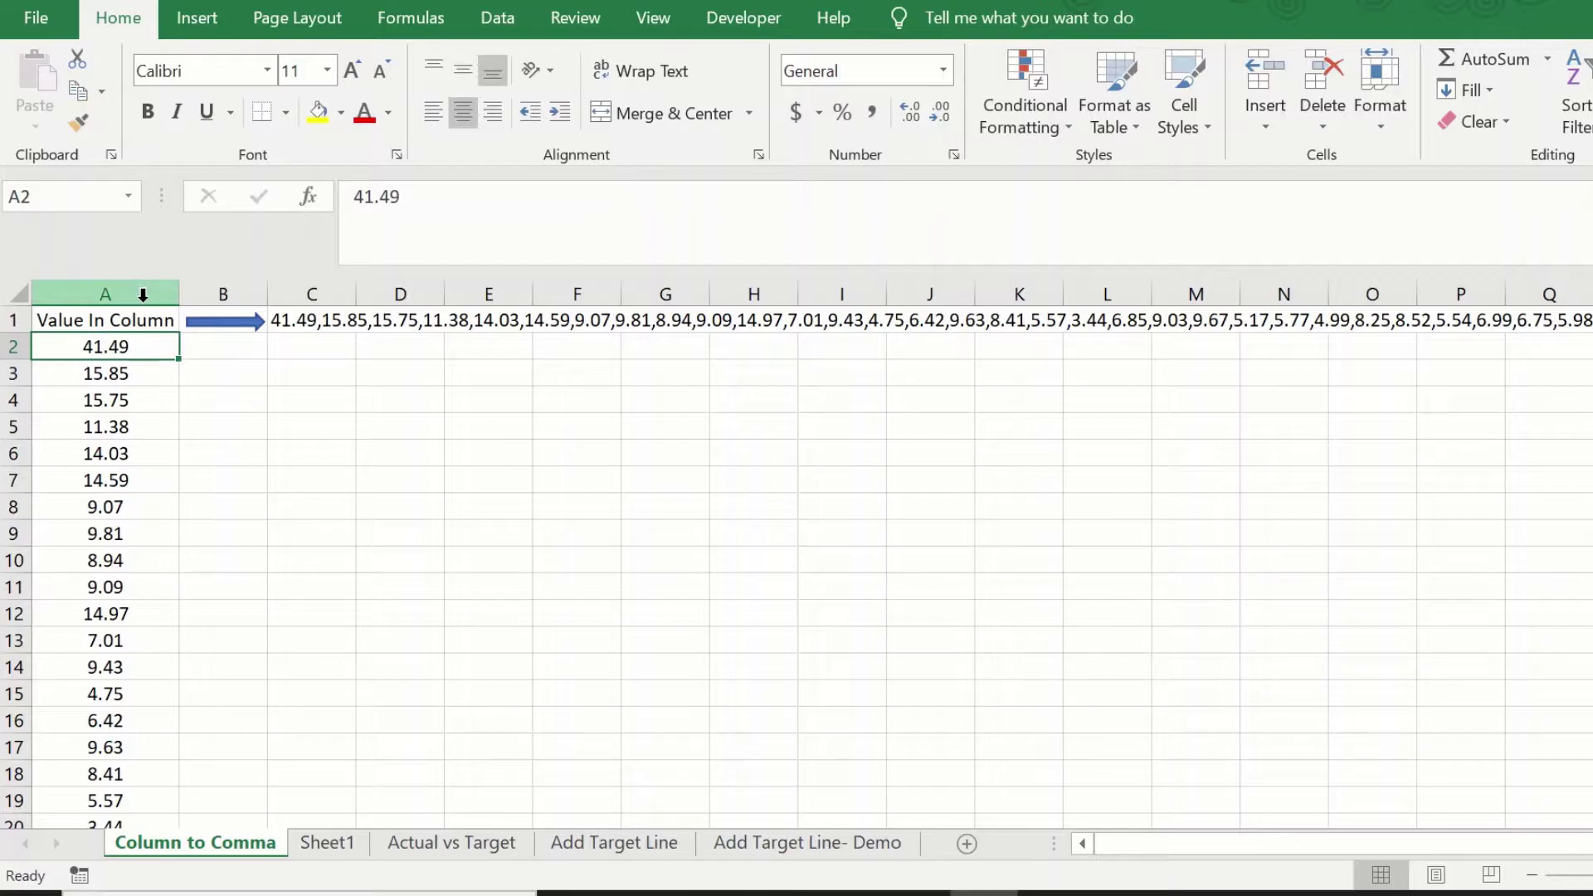
Look over the column A values from 41.49 down to 6.76 alongside C1's comma list.
left_click(143, 294)
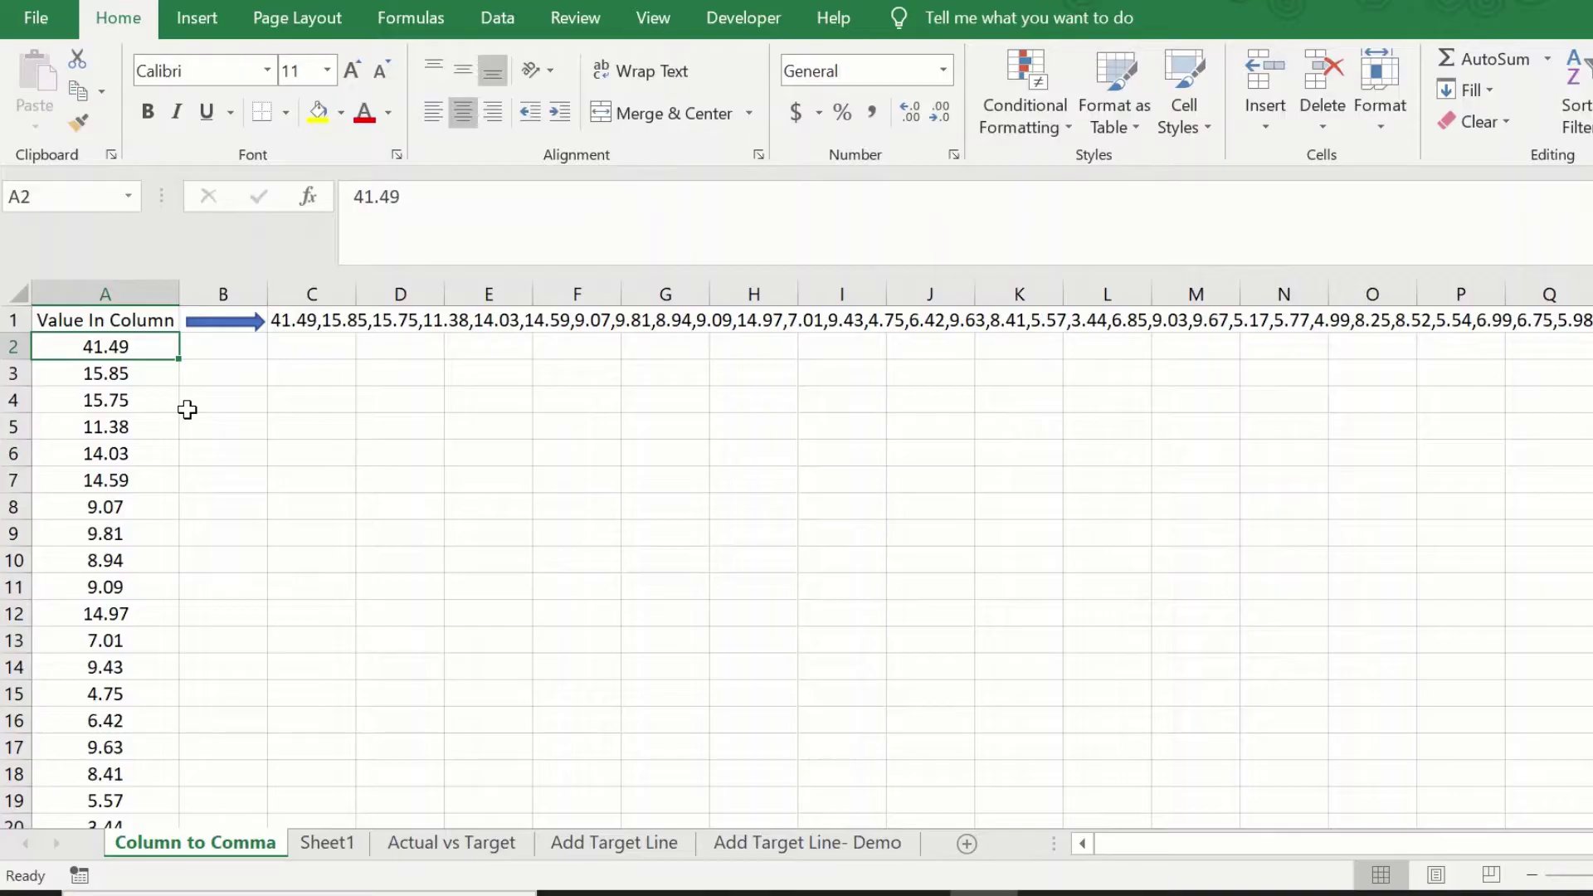
scroll(188, 409, "down", 10)
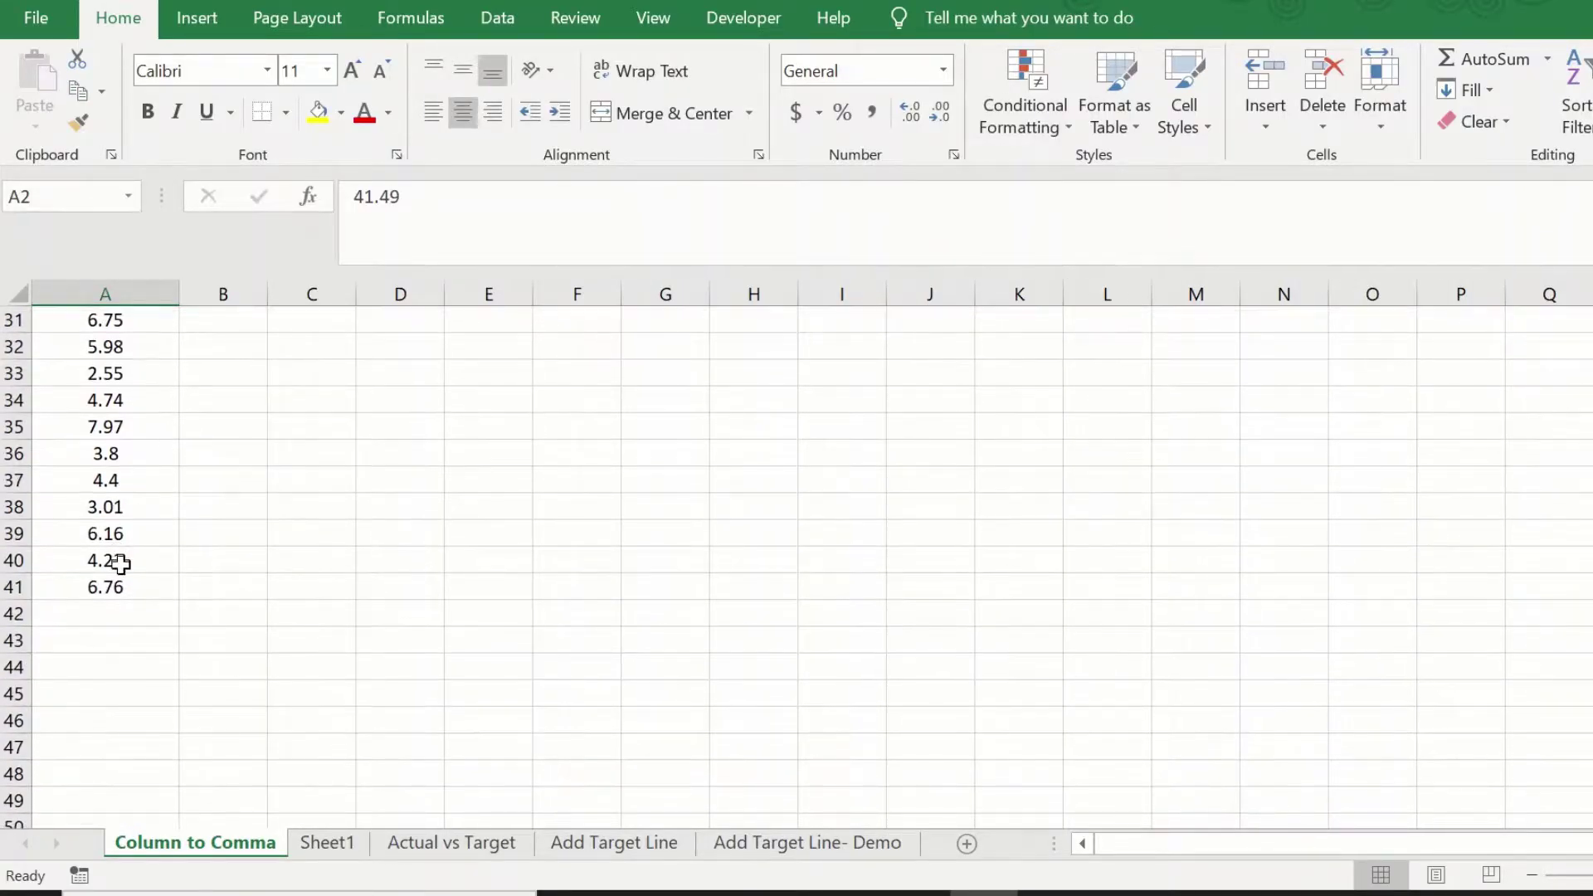
left_click(117, 585)
scroll(166, 502, "up", 10)
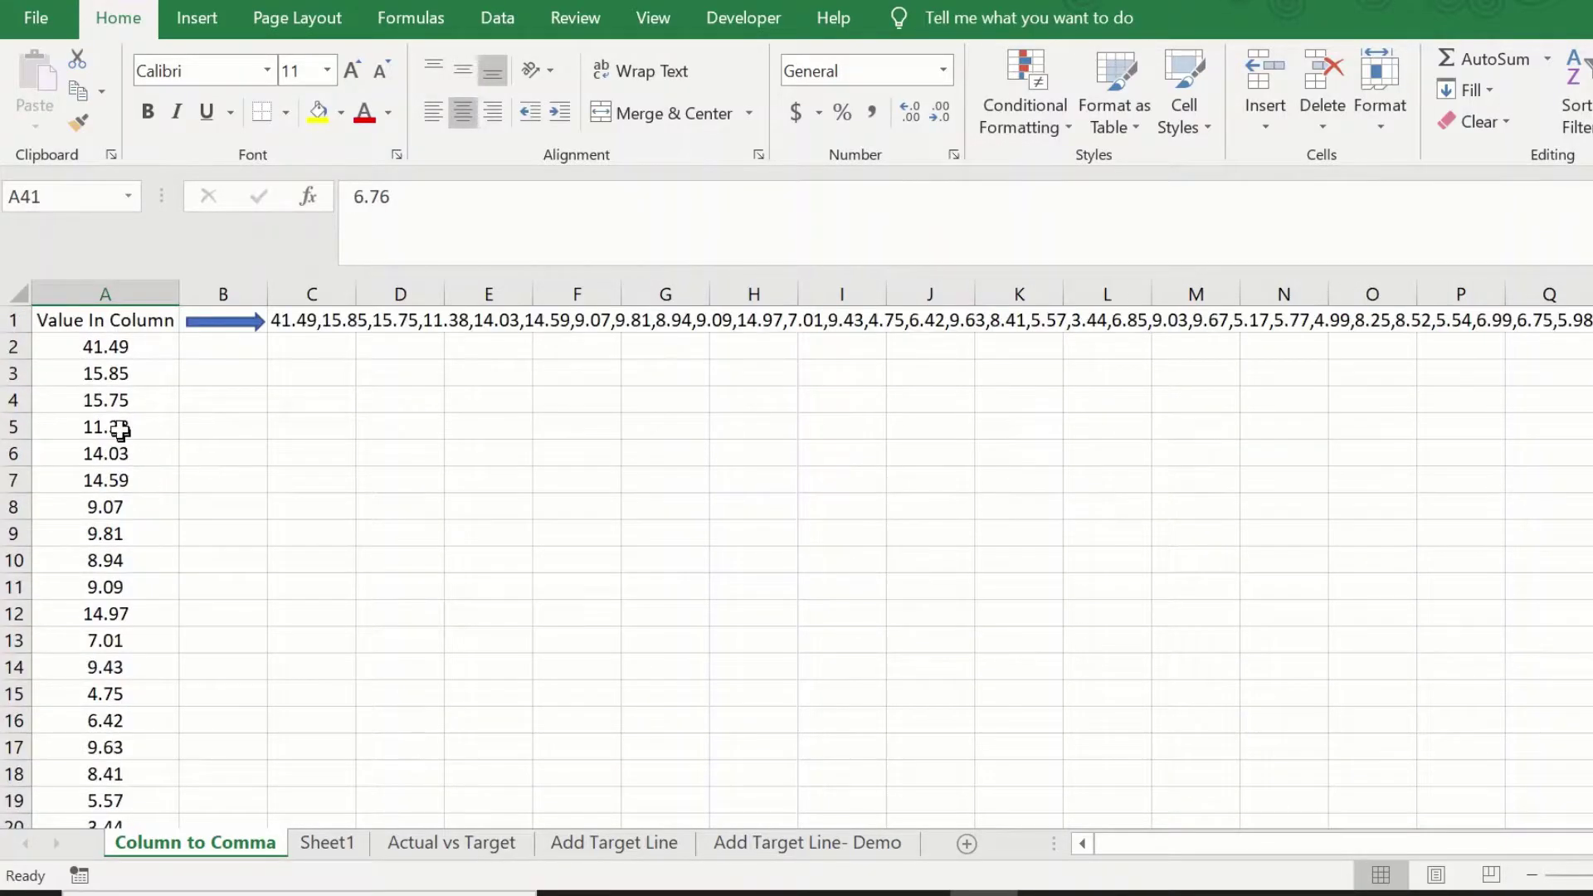
left_click(105, 345)
left_click(108, 427)
left_click(117, 508)
left_click(115, 641)
left_click(313, 295)
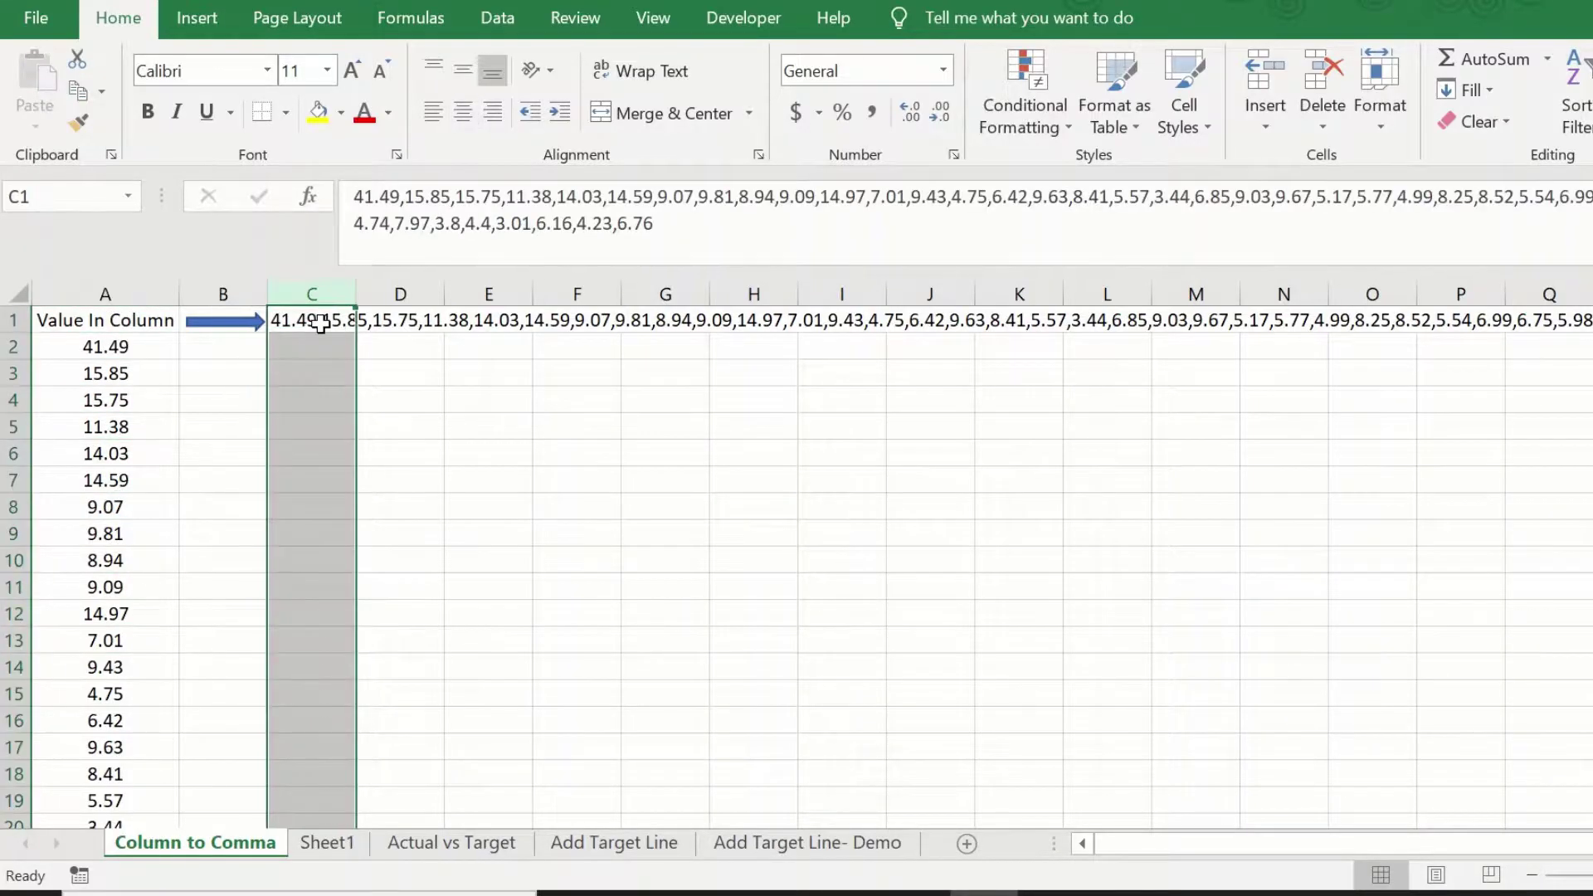
left_click(320, 324)
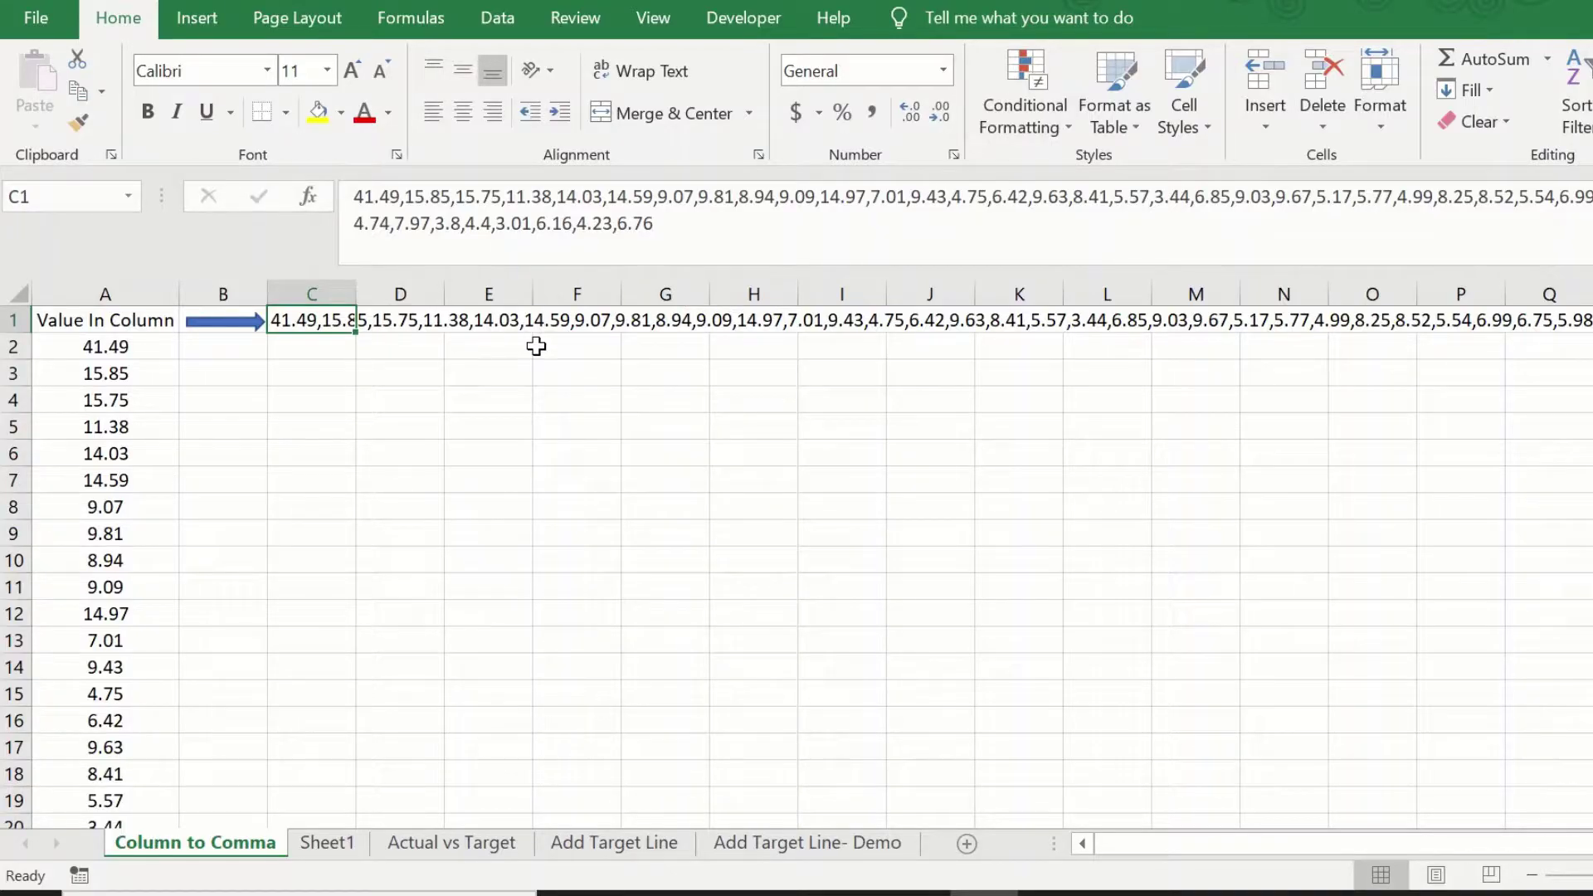
left_click(189, 347)
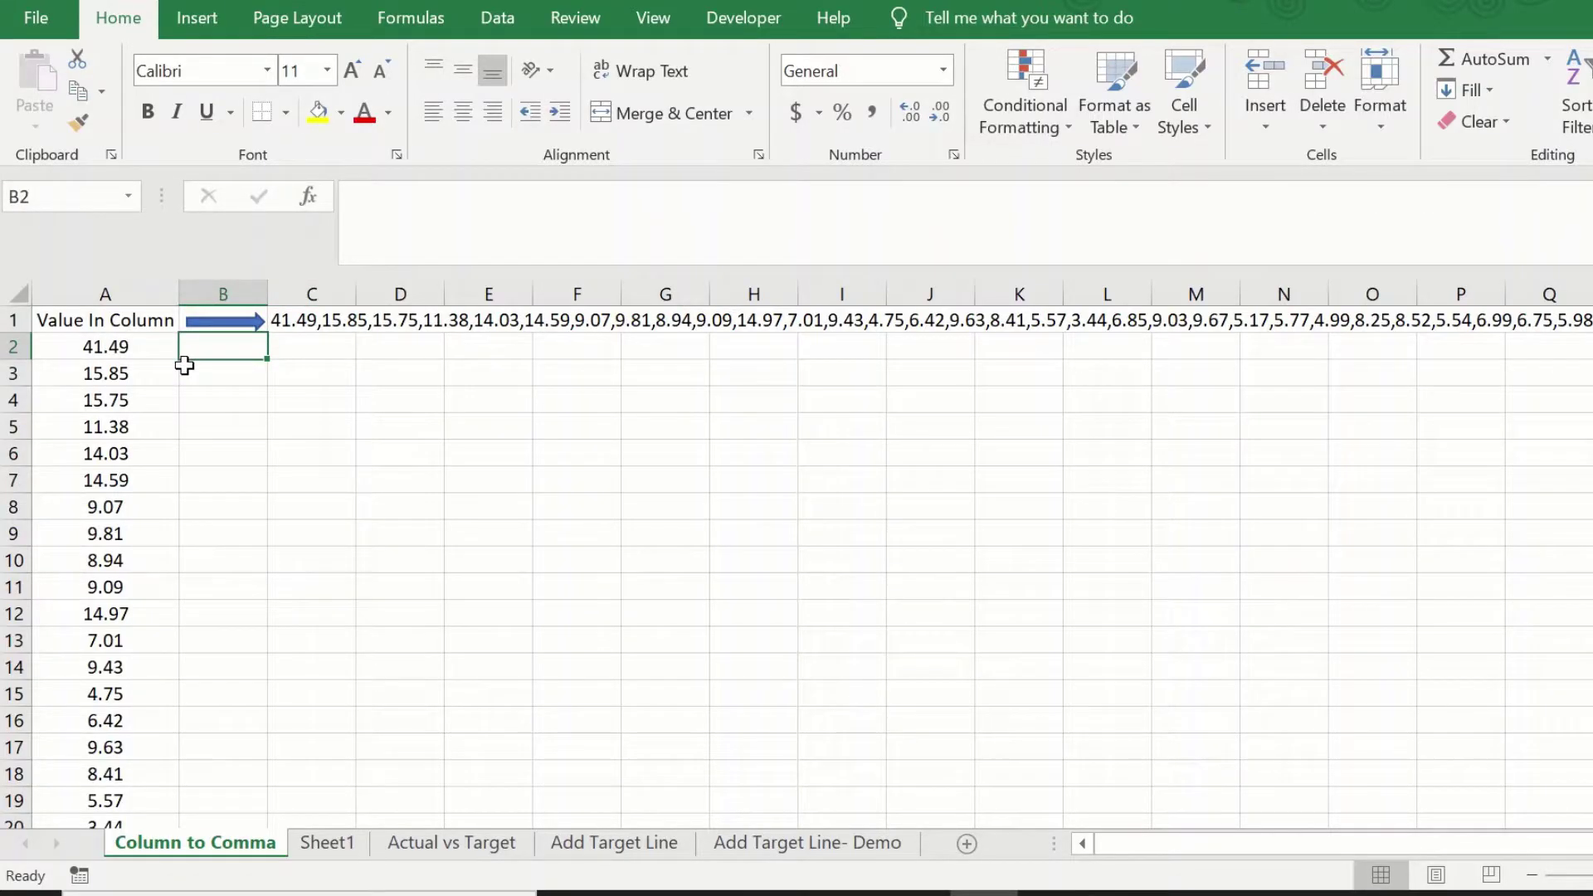
left_click(97, 351)
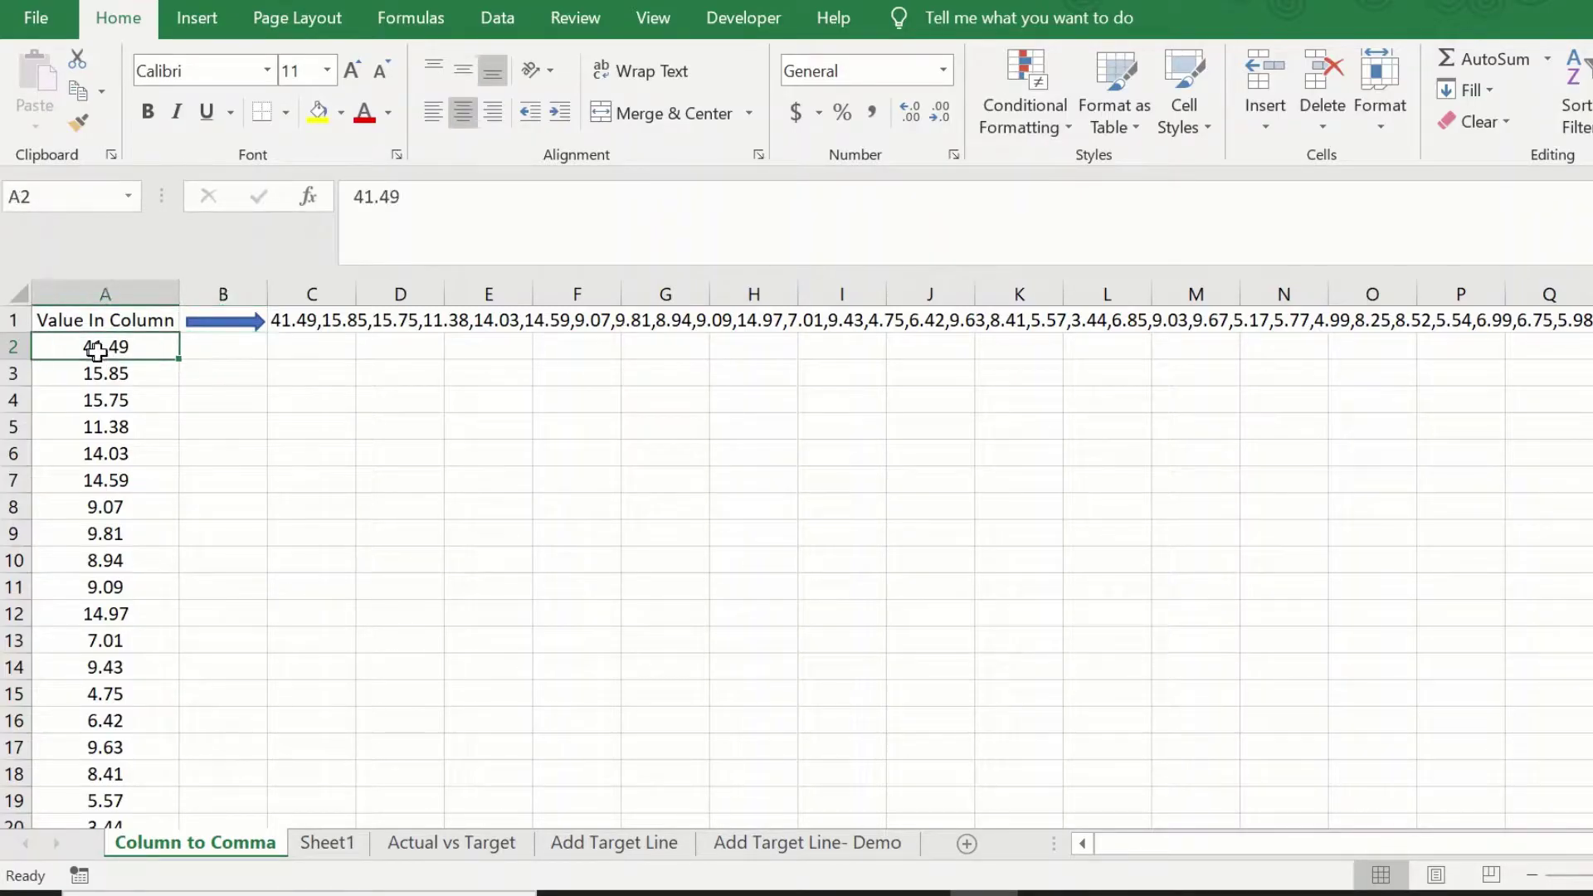
Enter =A2 in B2 so it shows 41.49.
left_click(222, 348)
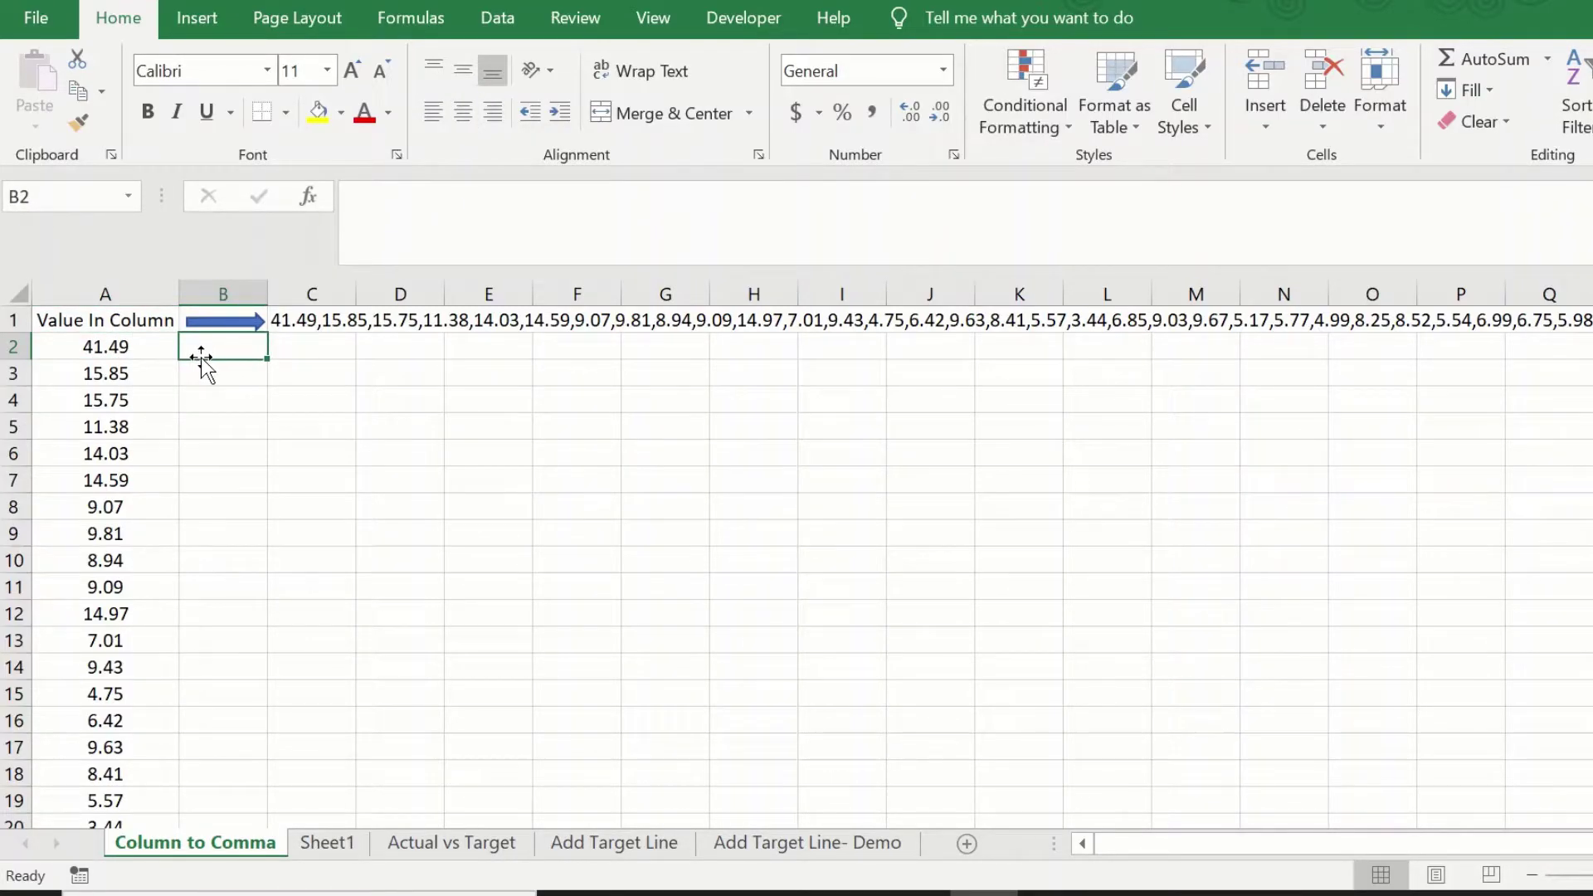
type("=")
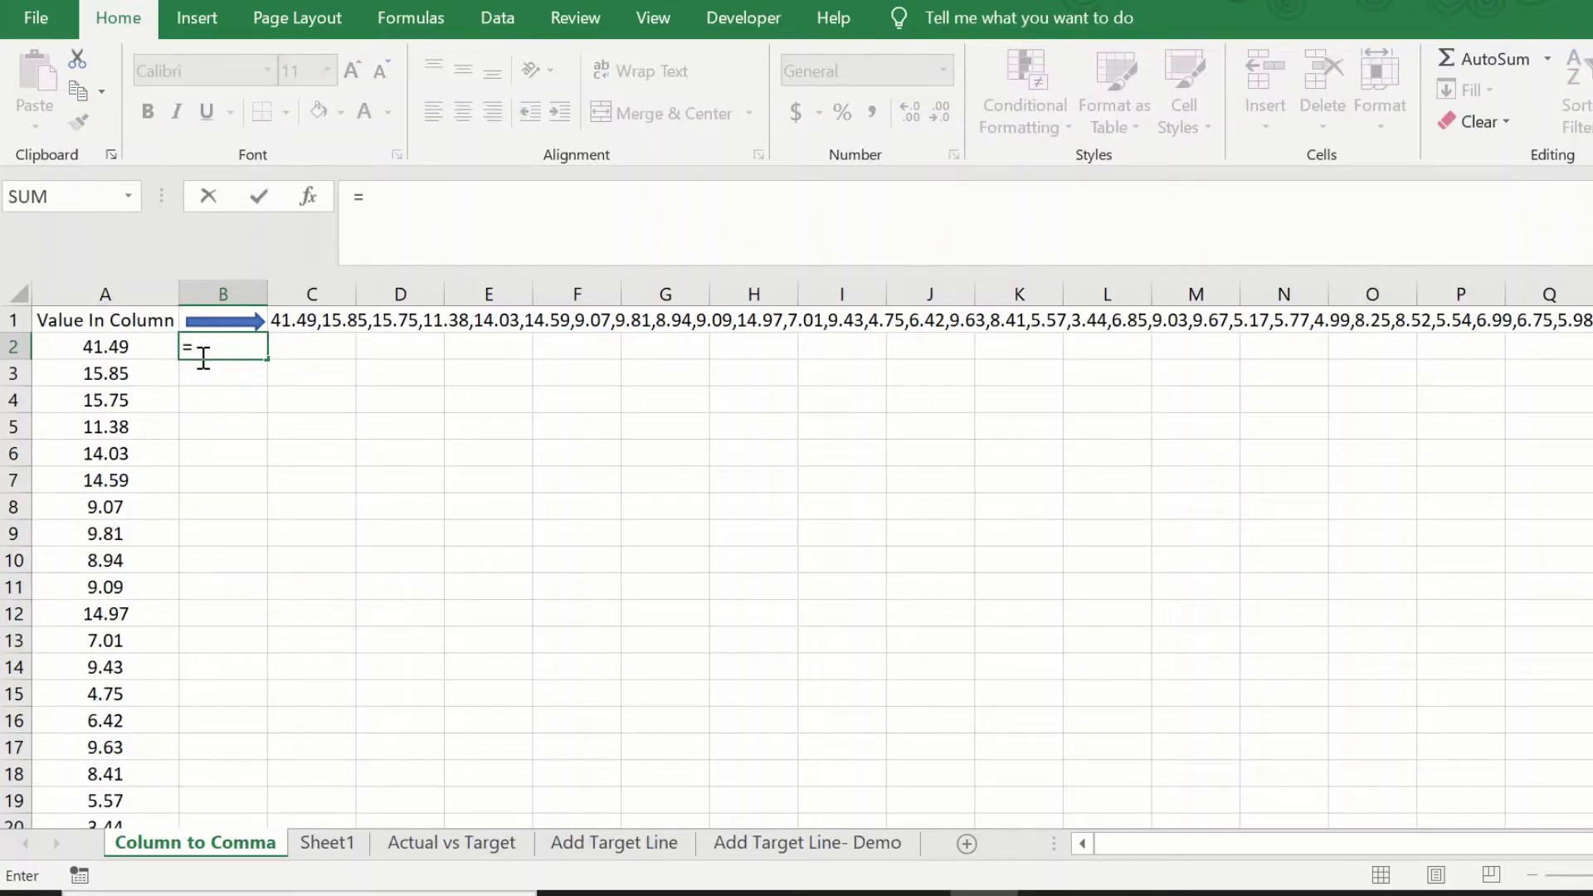
type("A2")
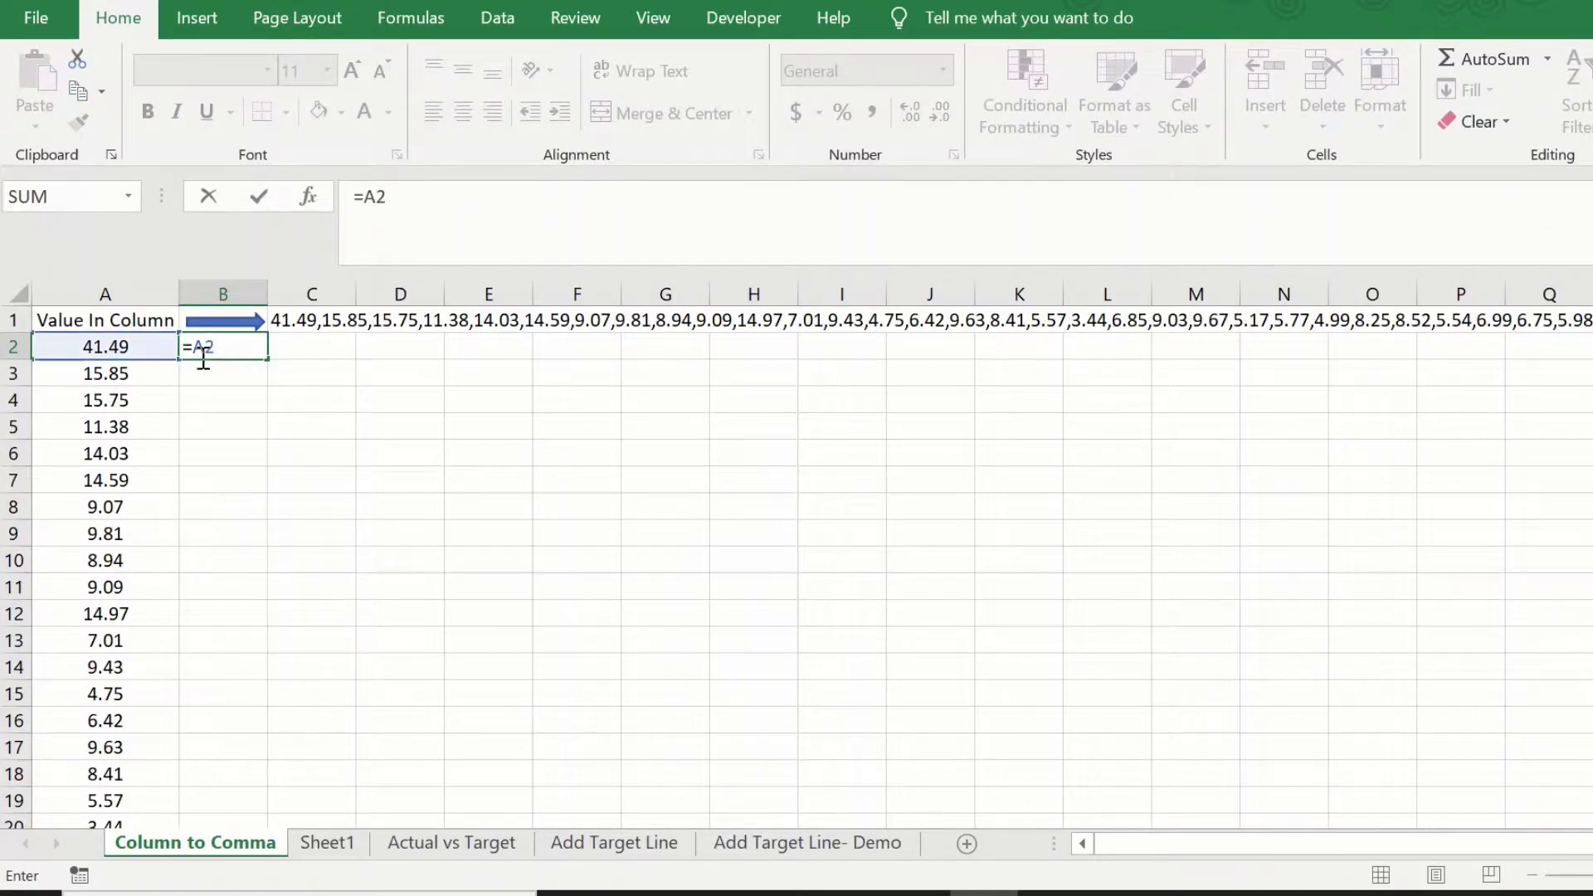
key("Return")
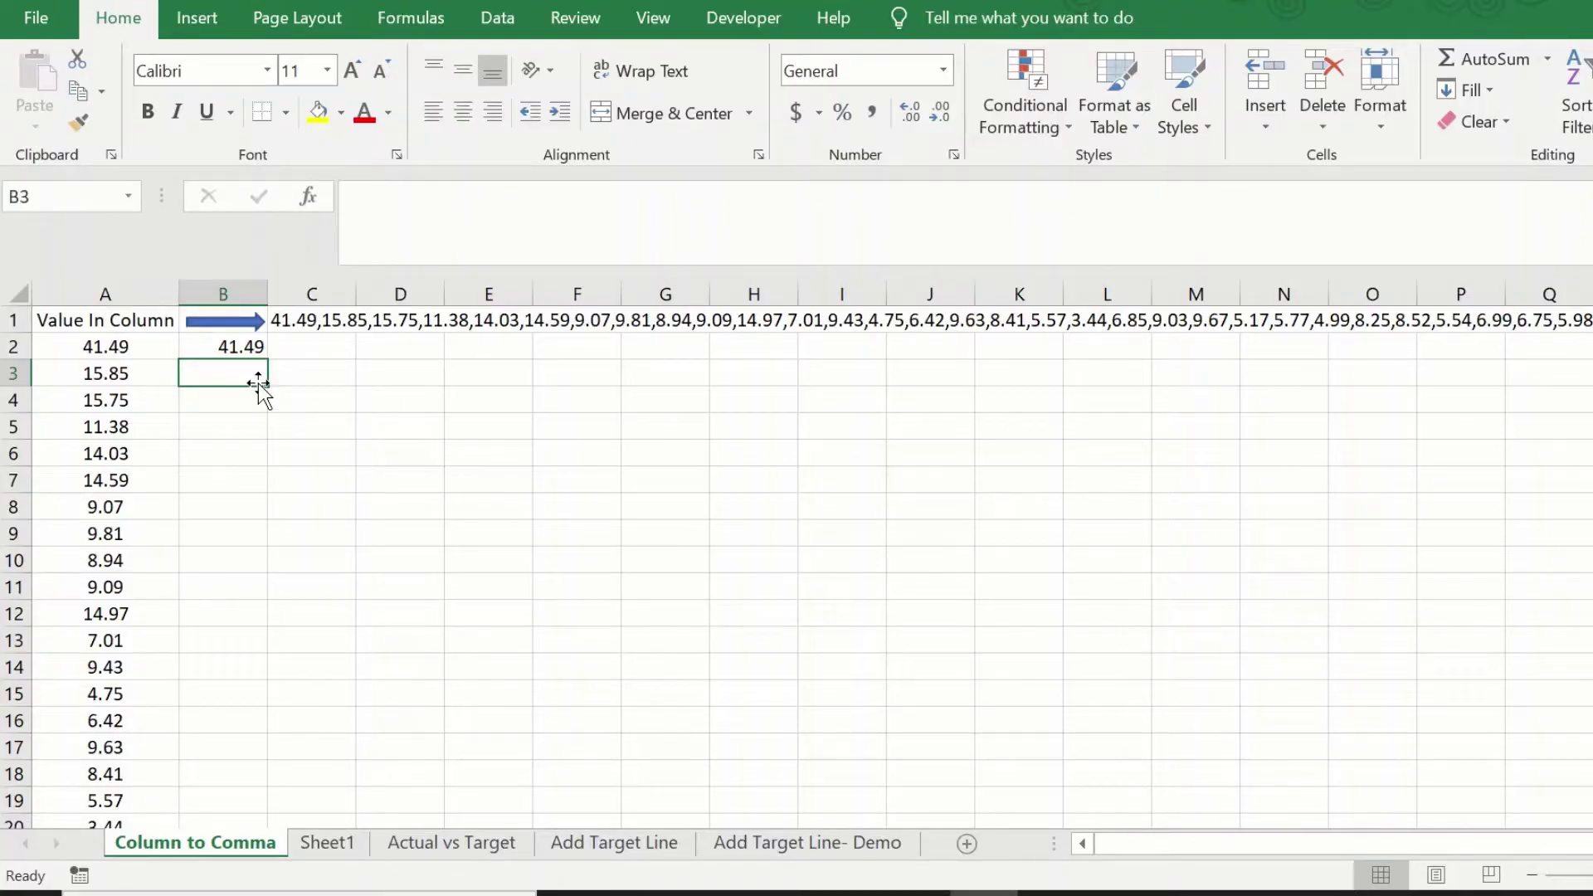
Enter =CONCATENATE(B2,",",A3) in B3 to produce 41.49,15.85.
type("=con")
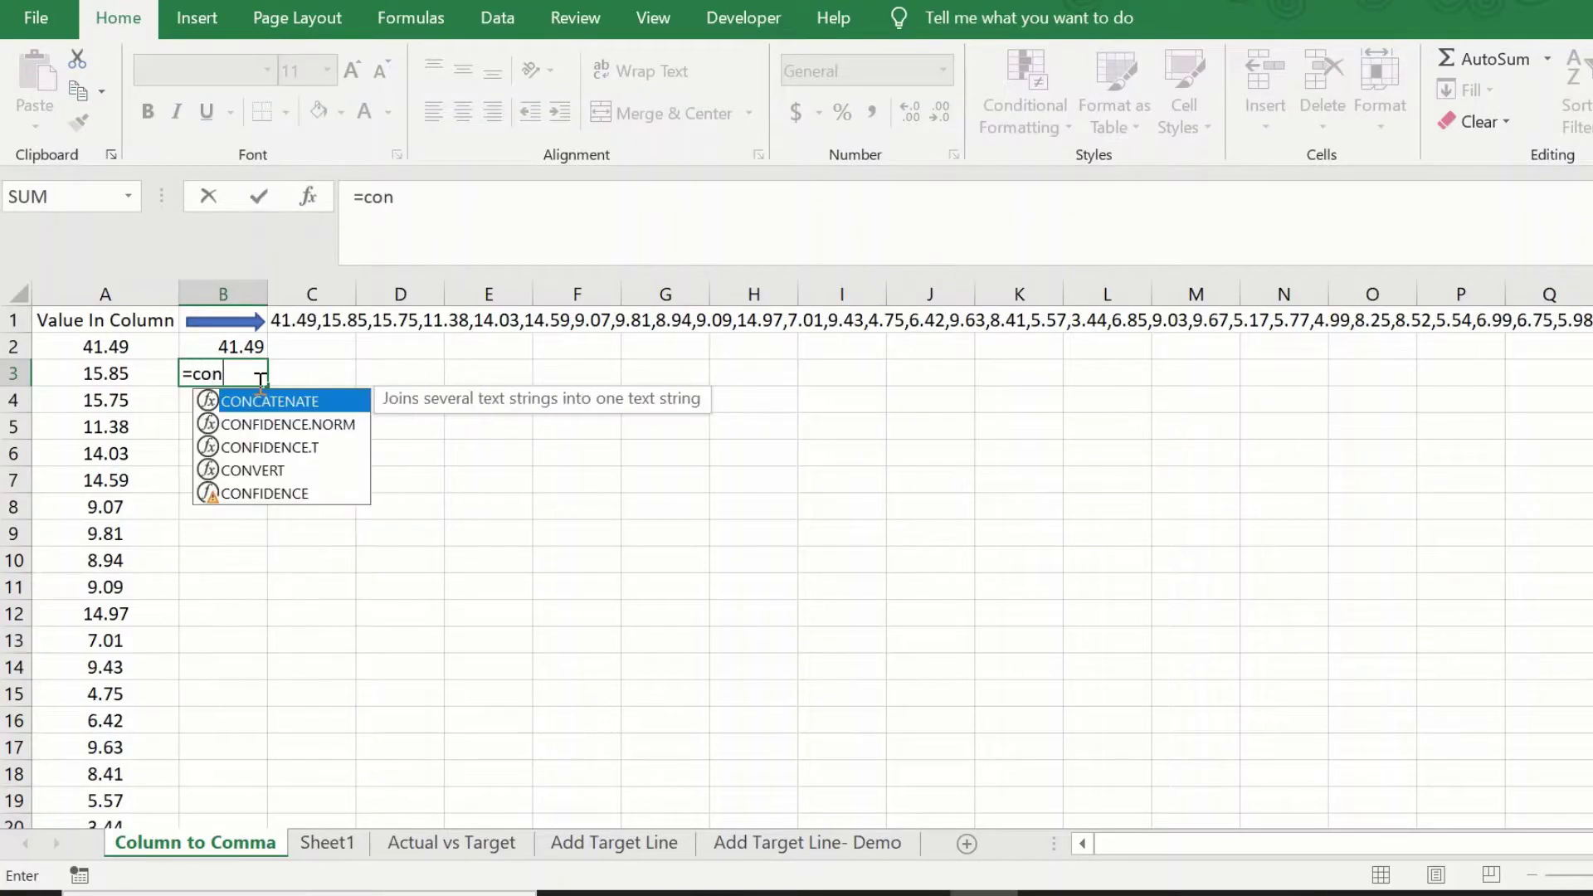
double_click(269, 402)
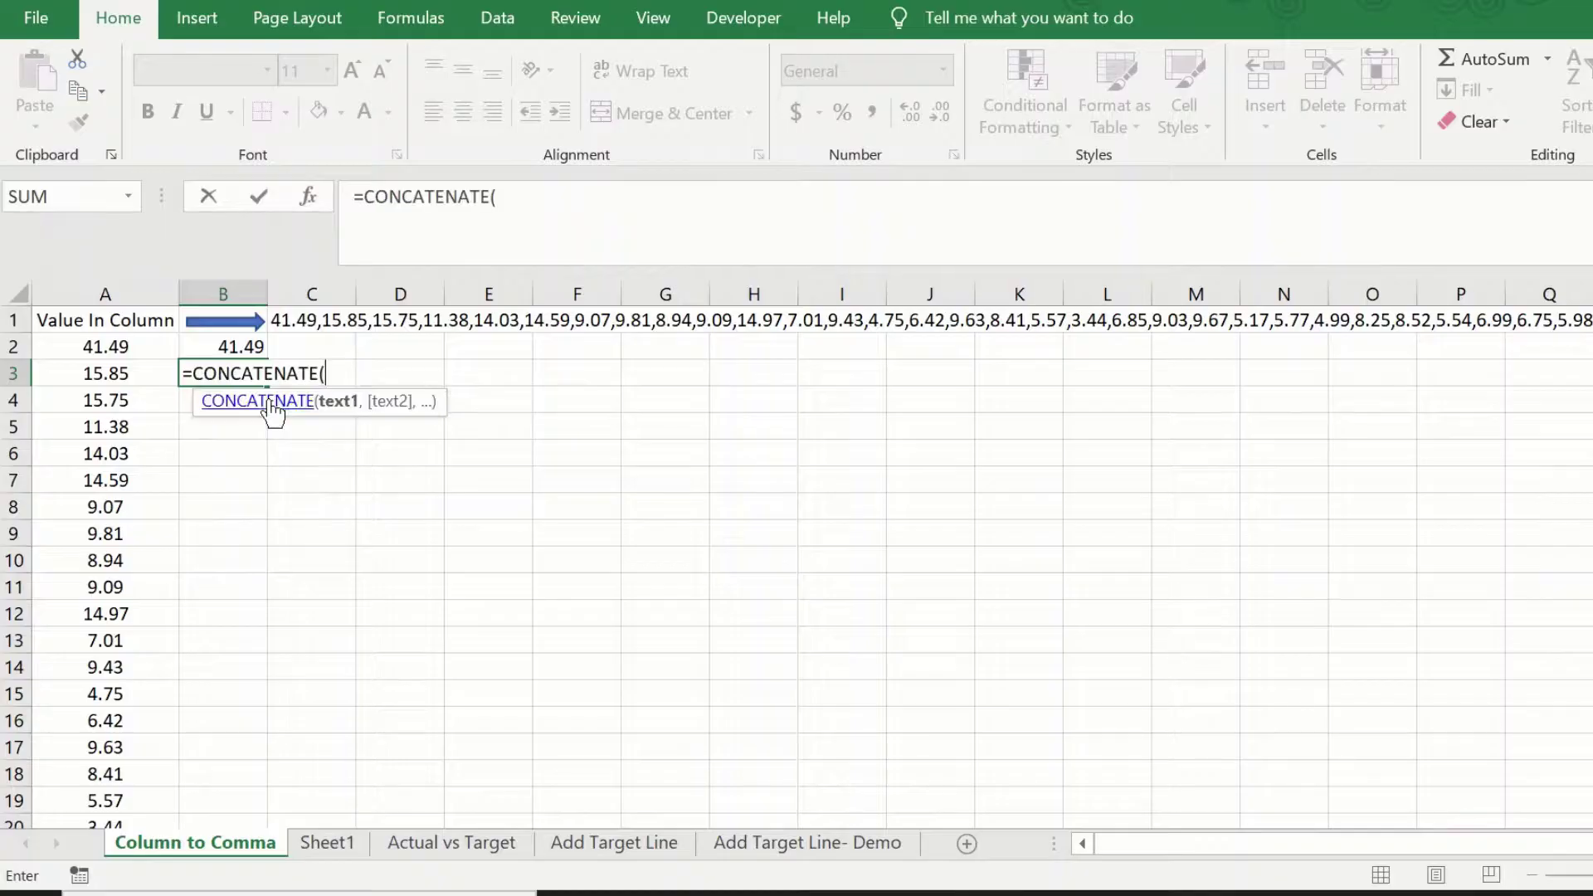
left_click(248, 347)
type(",")
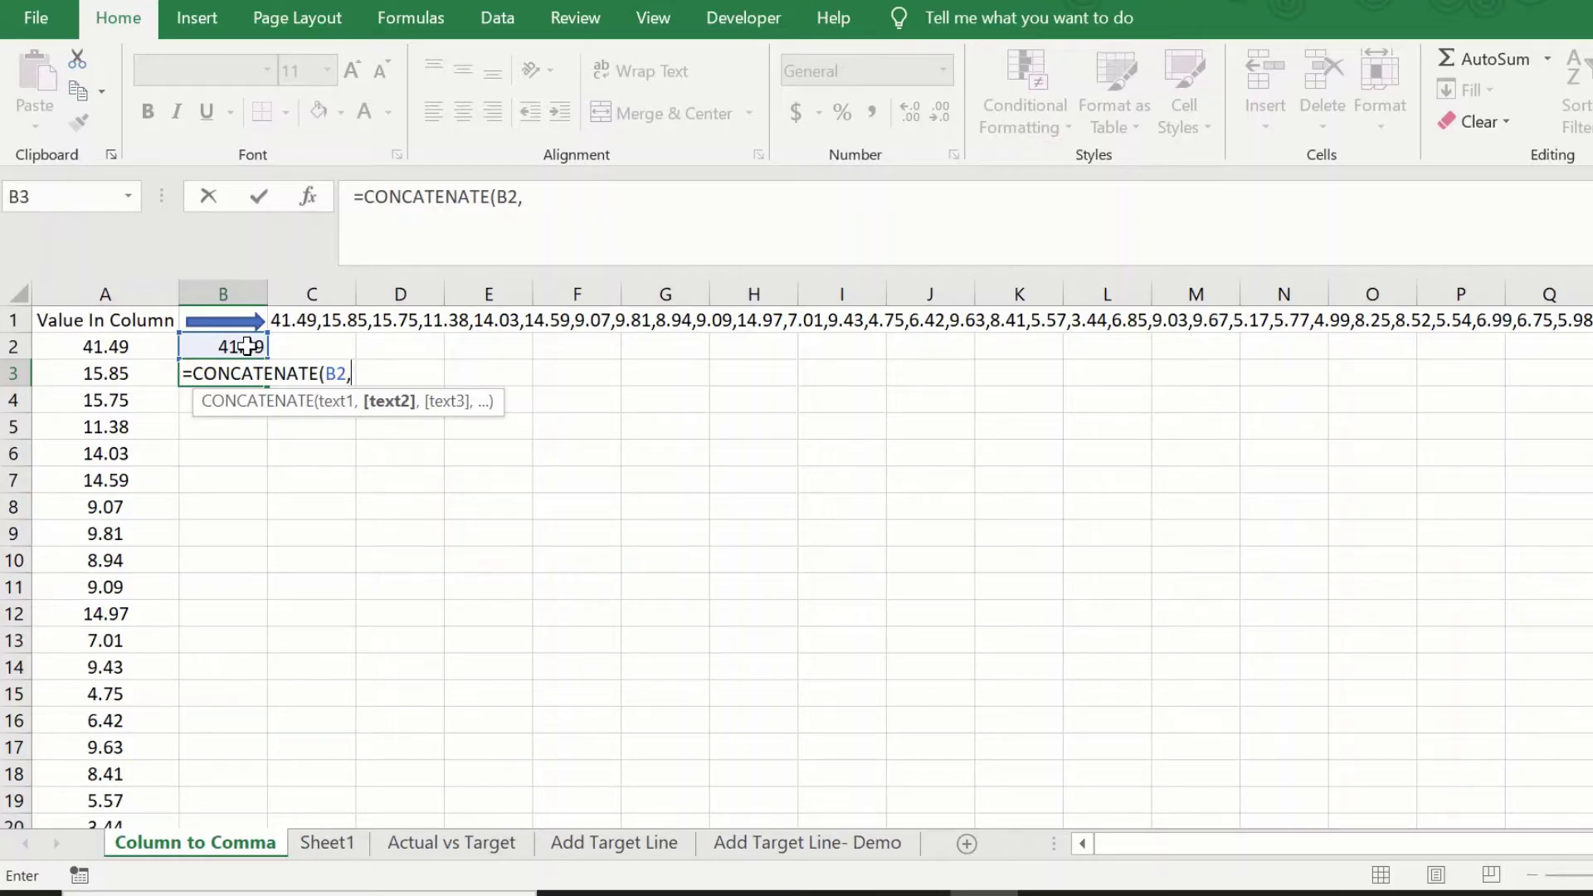
type("\",\",")
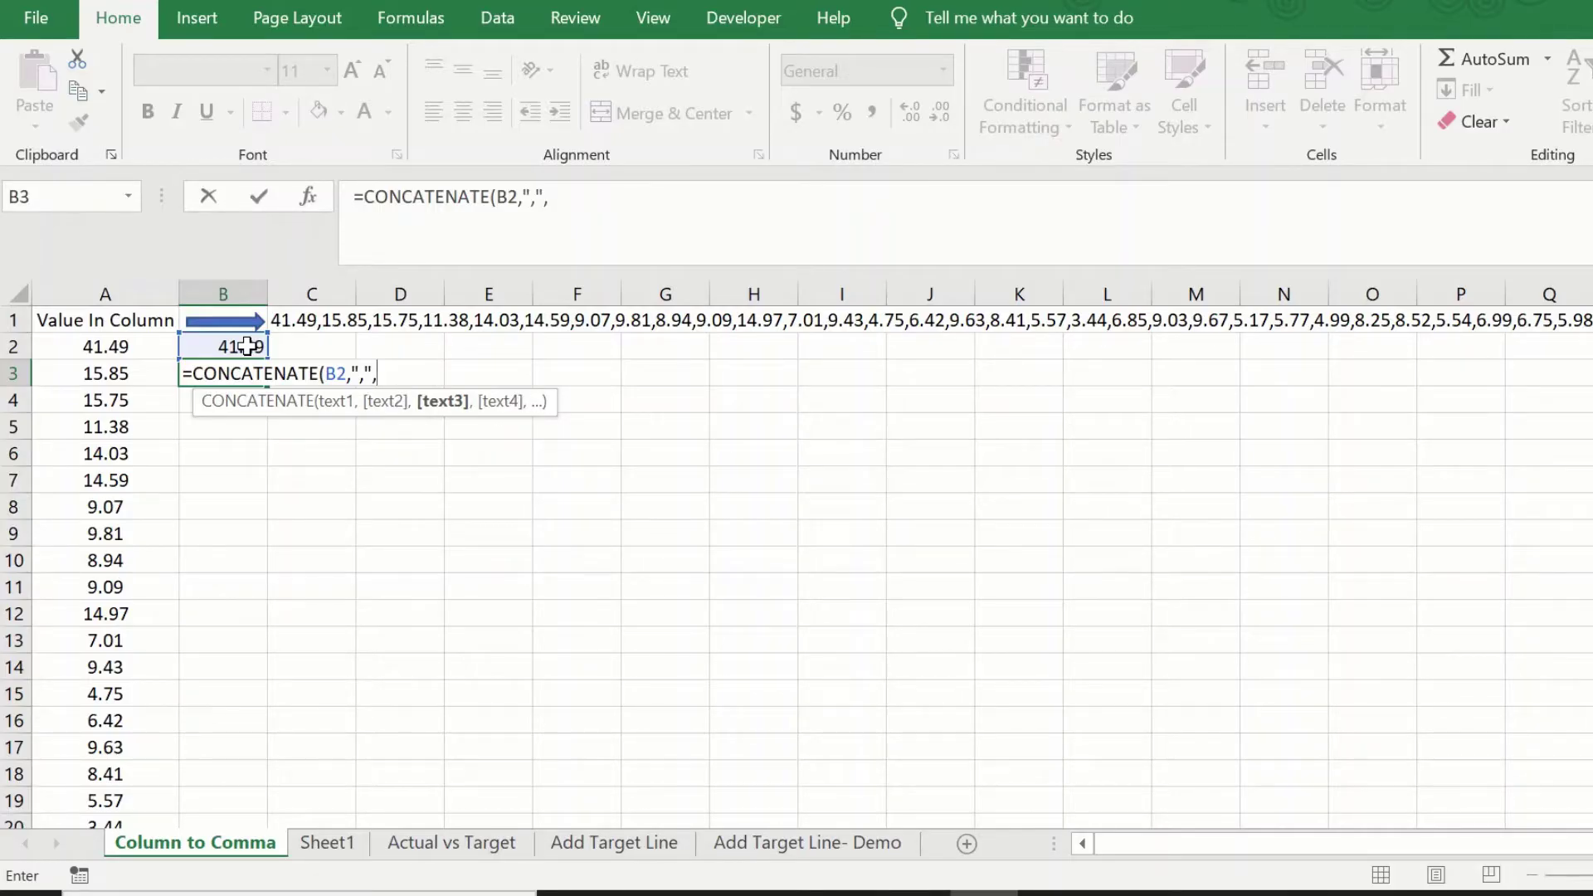
left_click(116, 374)
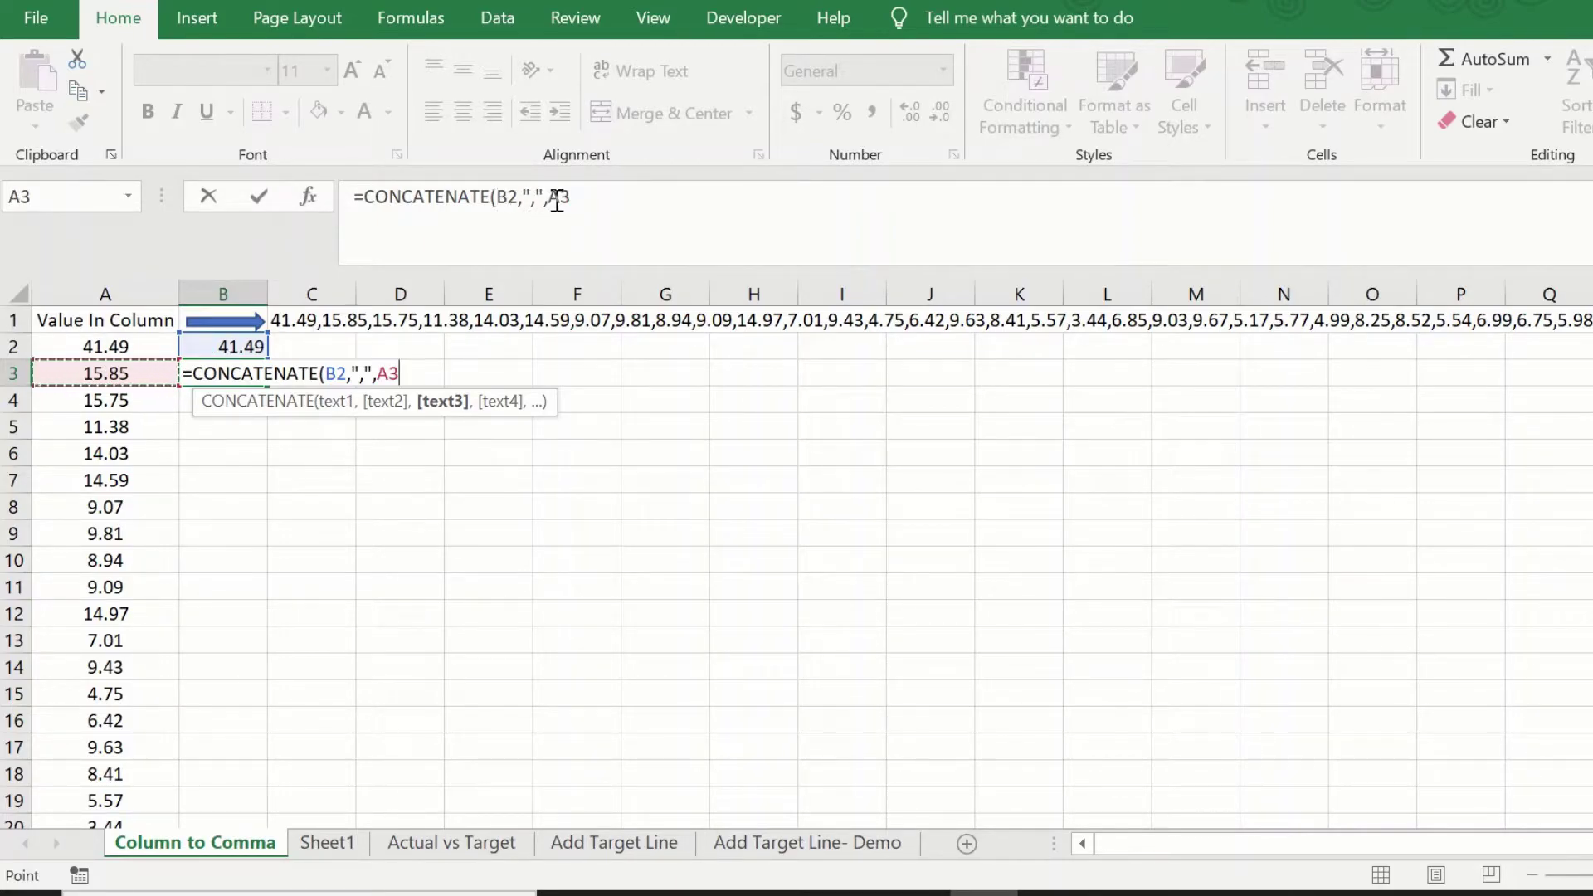
left_click(583, 203)
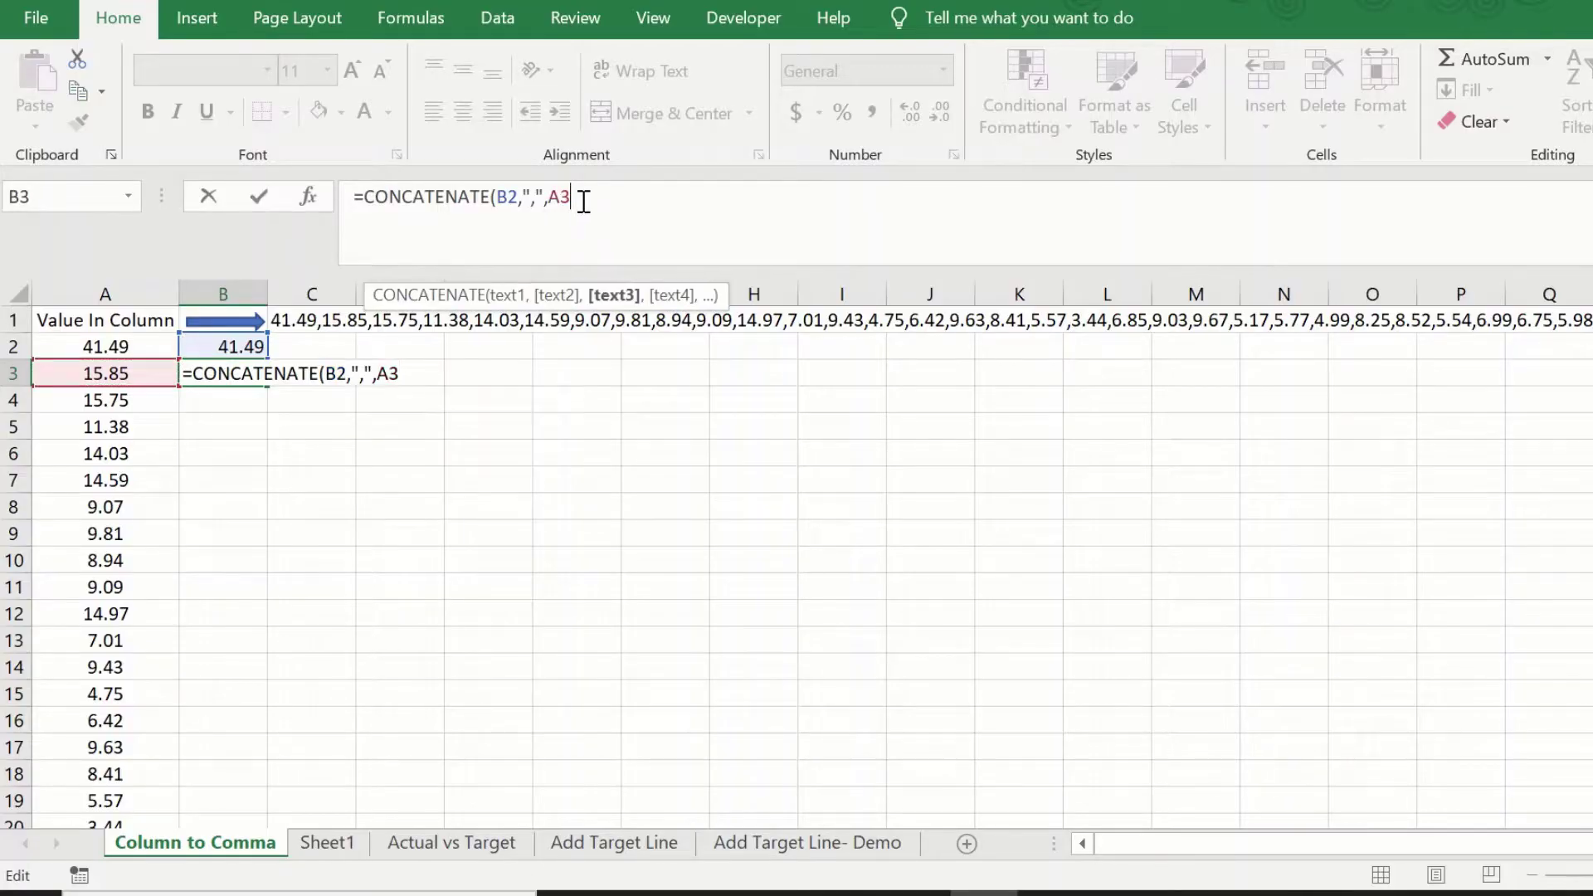
type(")")
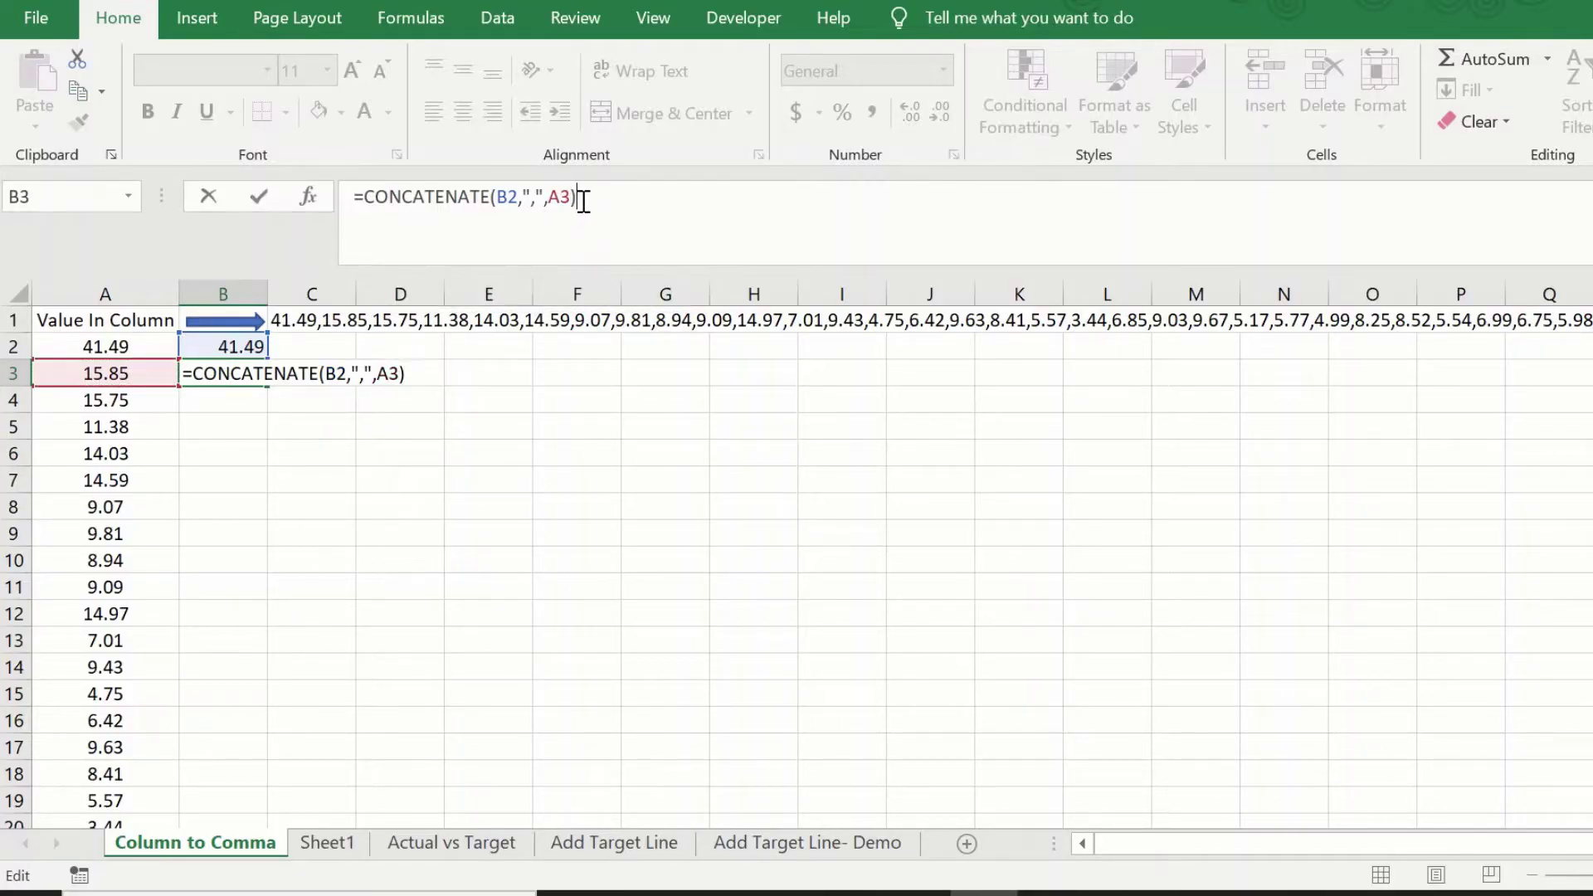
key("Return")
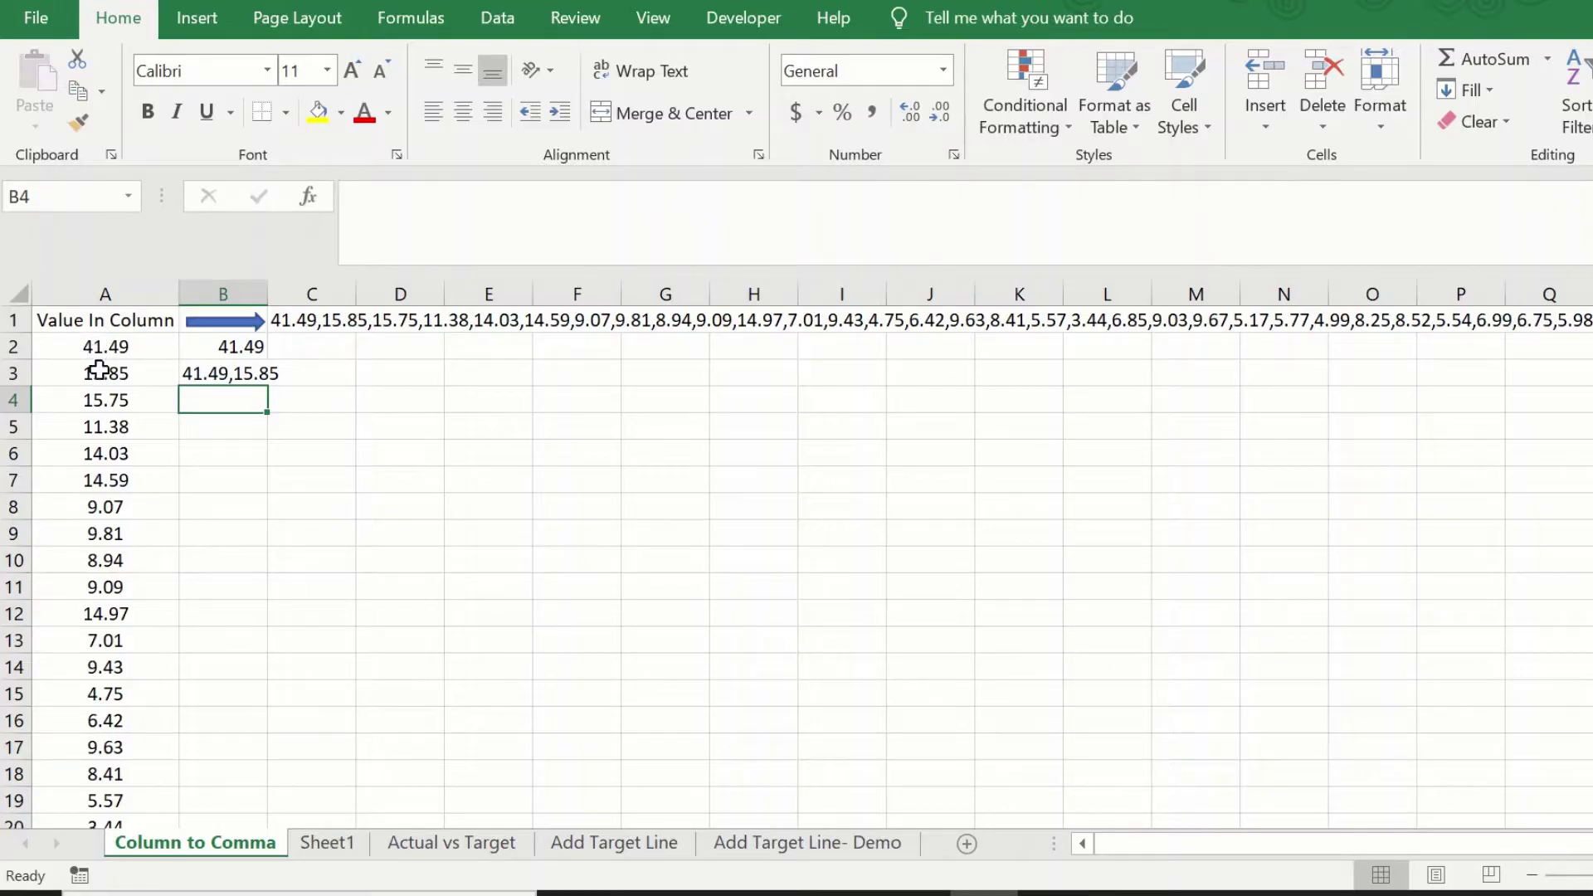
Fill the B3 CONCATENATE formula down column B to row 41.
left_click(213, 371)
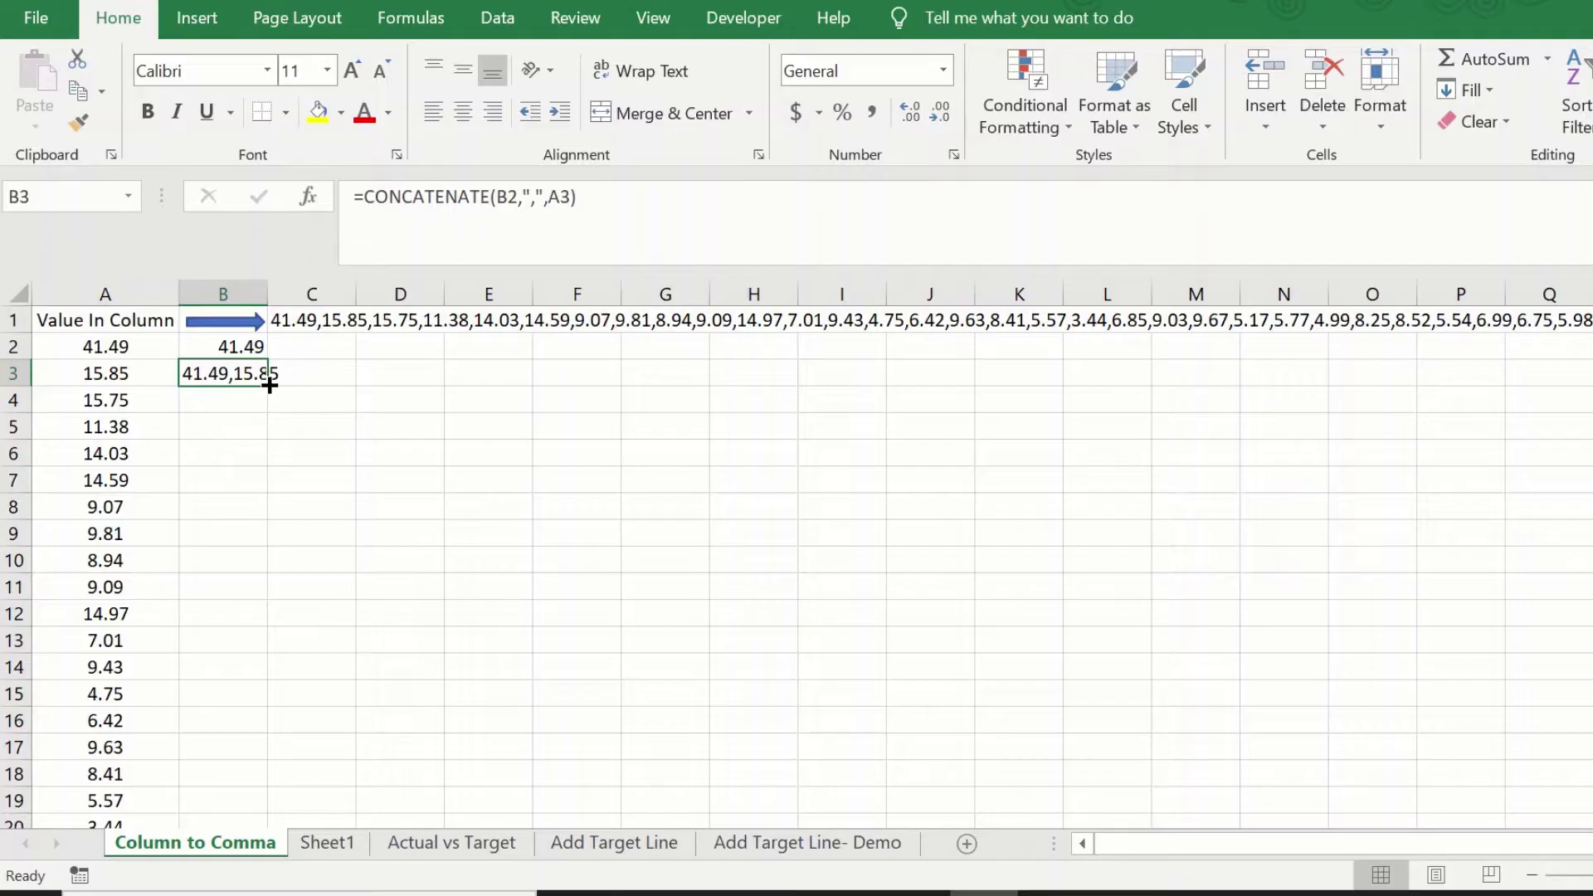
double_click(269, 384)
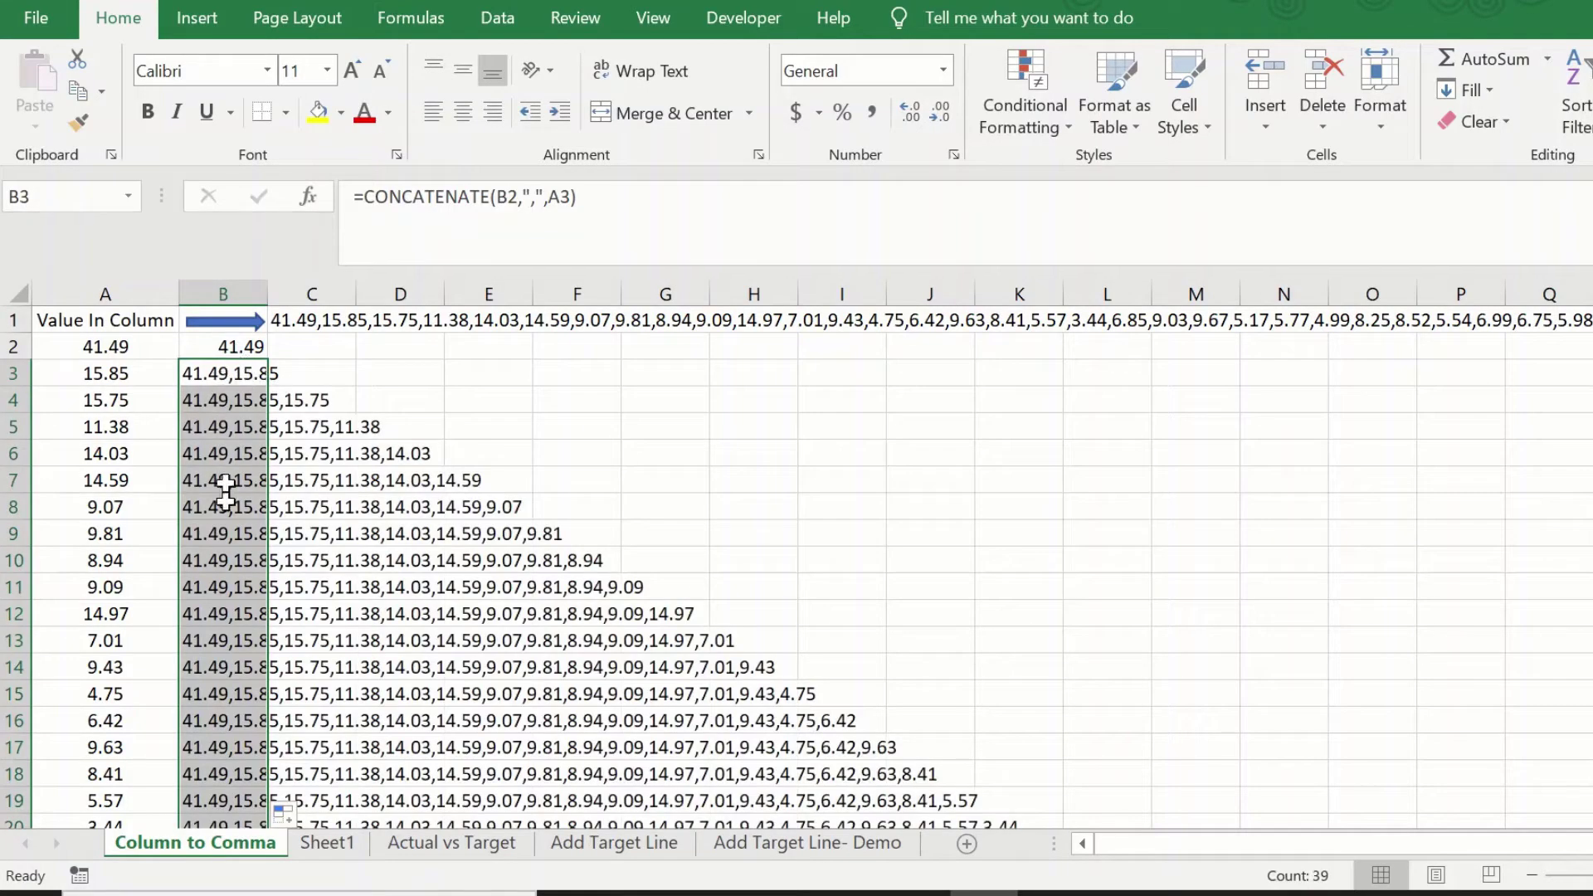
scroll(221, 497, "down", 6)
scroll(227, 709, "down", 3)
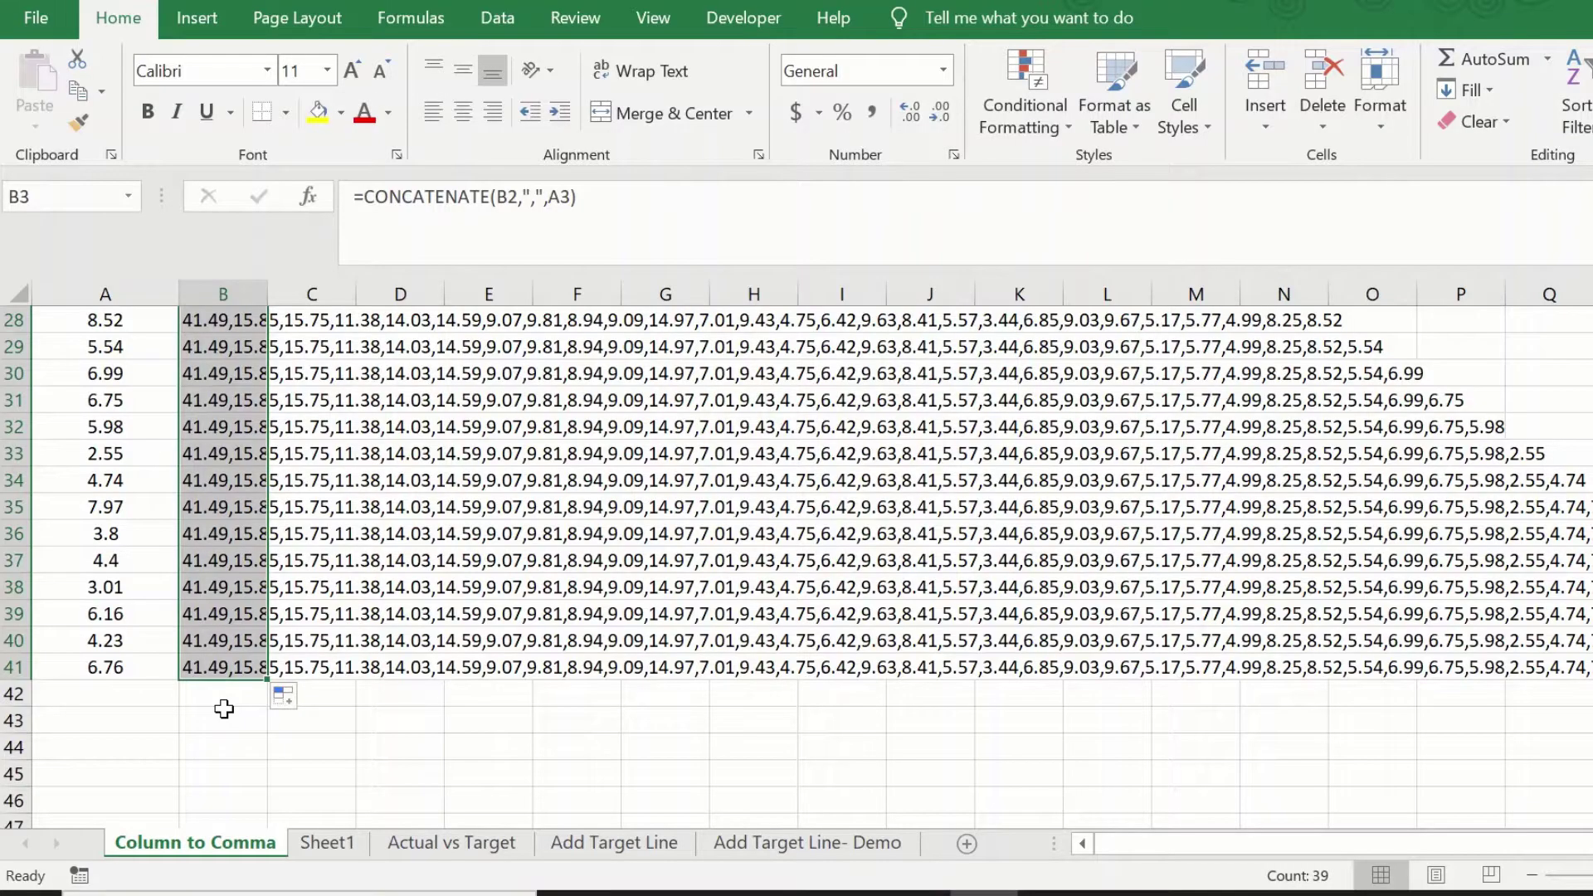
scroll(220, 580, "up", 8)
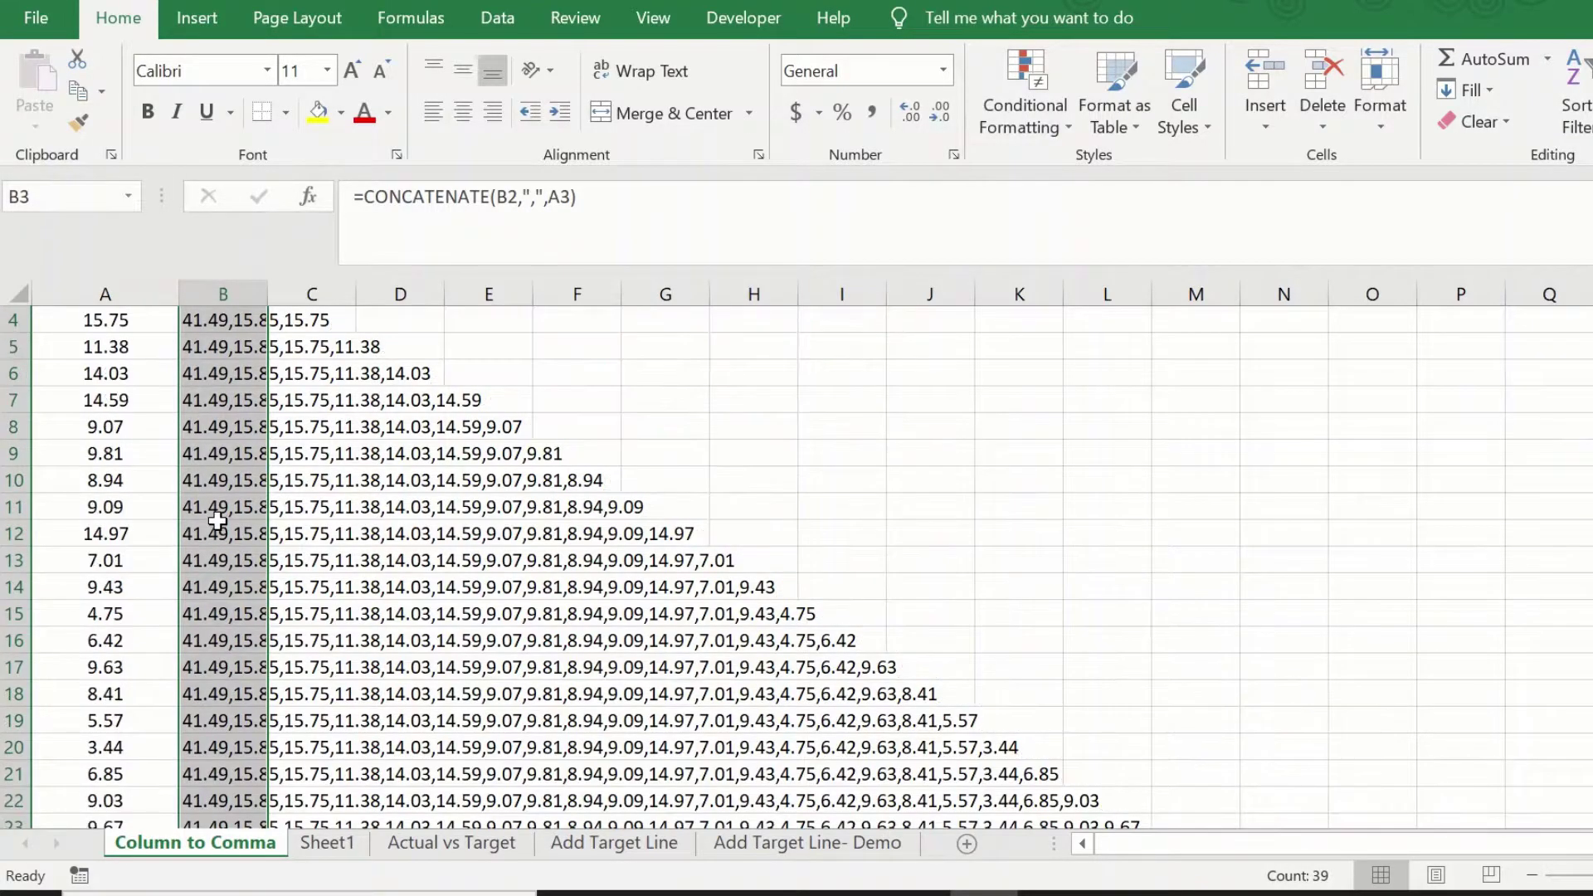
scroll(218, 498, "up", 1)
scroll(216, 481, "down", 10)
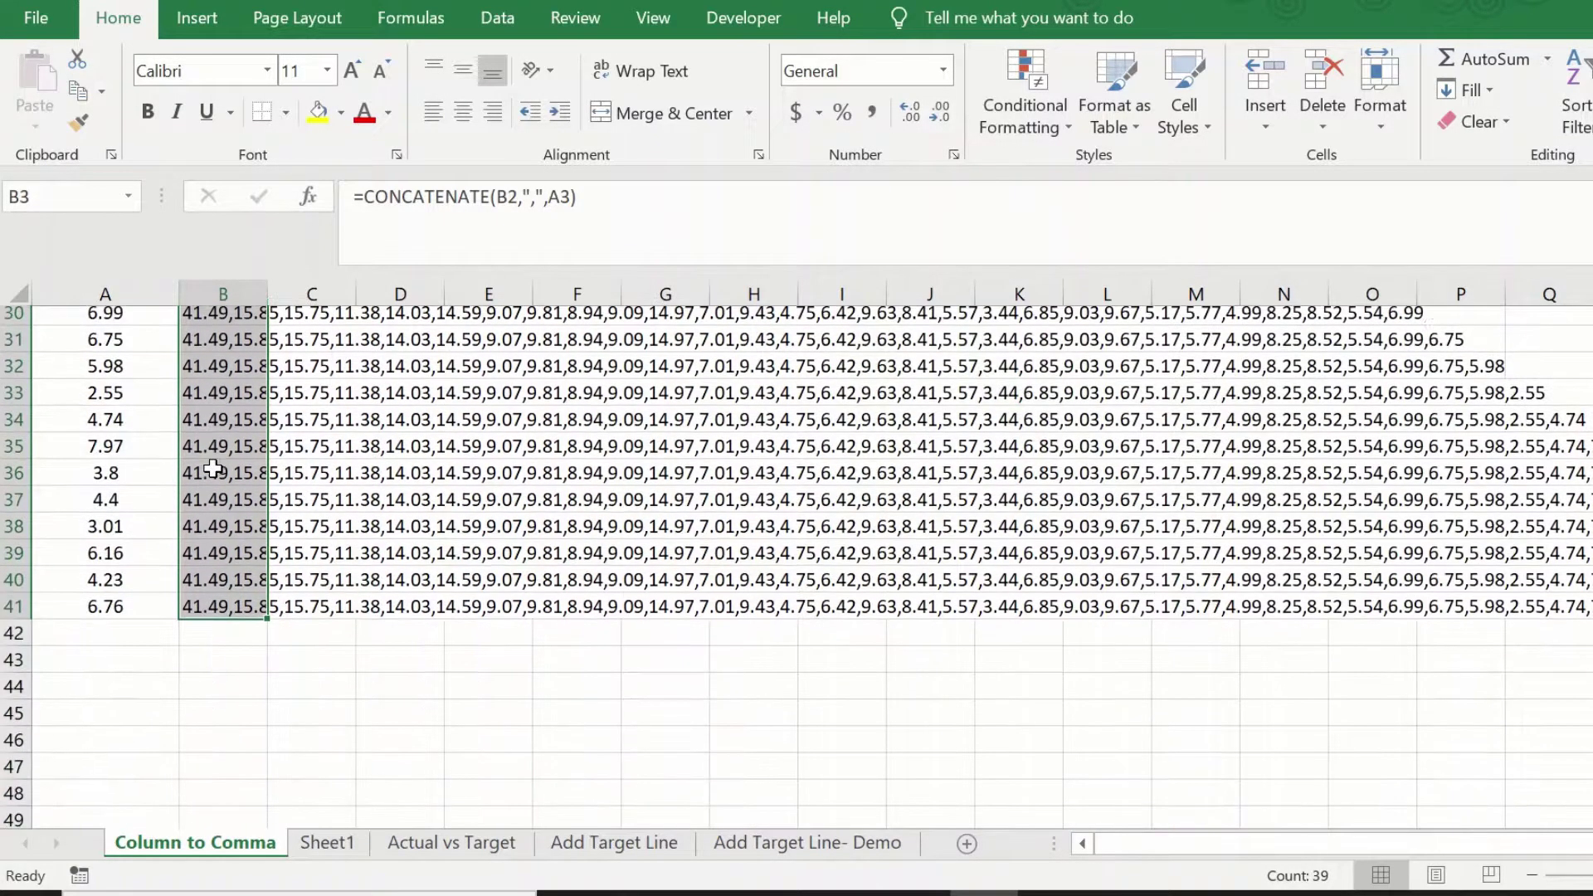
scroll(214, 469, "down", 1)
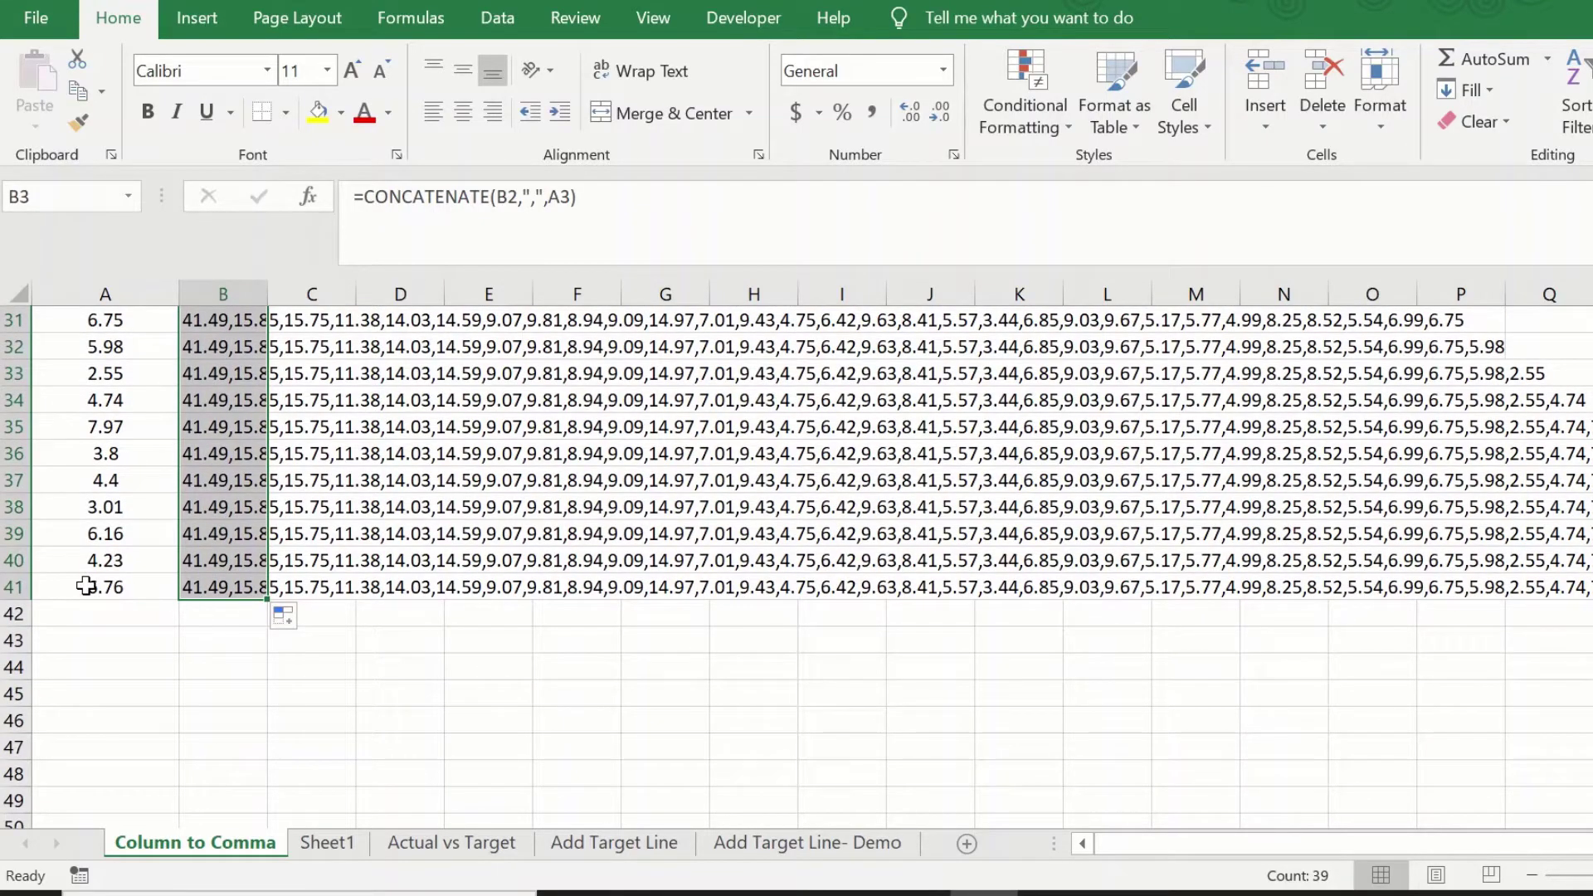
Select B41, the full comma-separated list ending with 6.76.
left_click(207, 590)
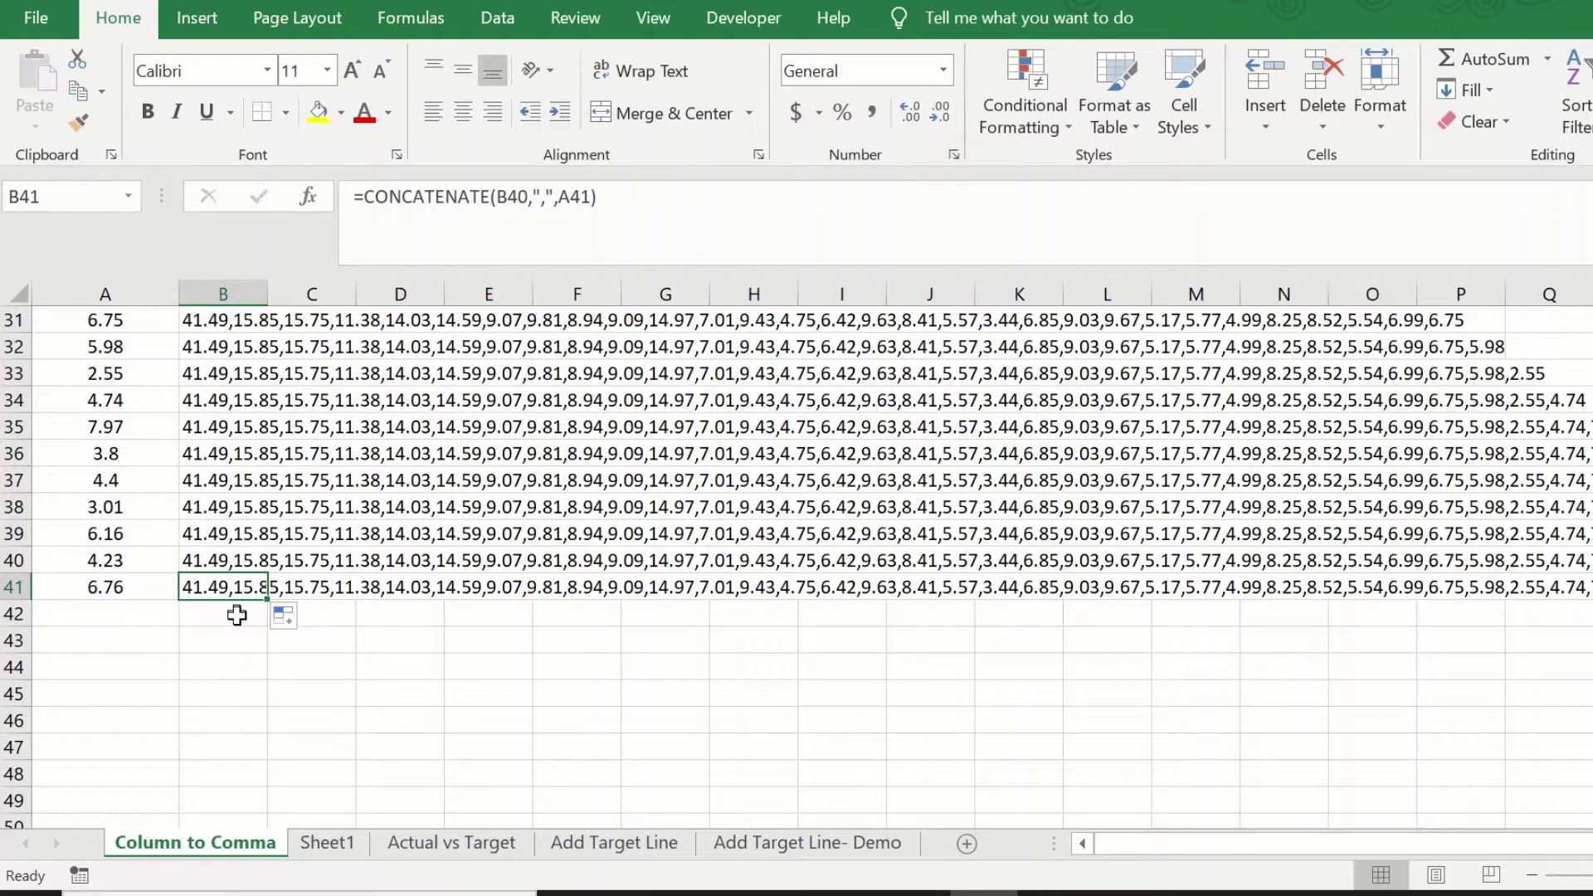
left_click(116, 587)
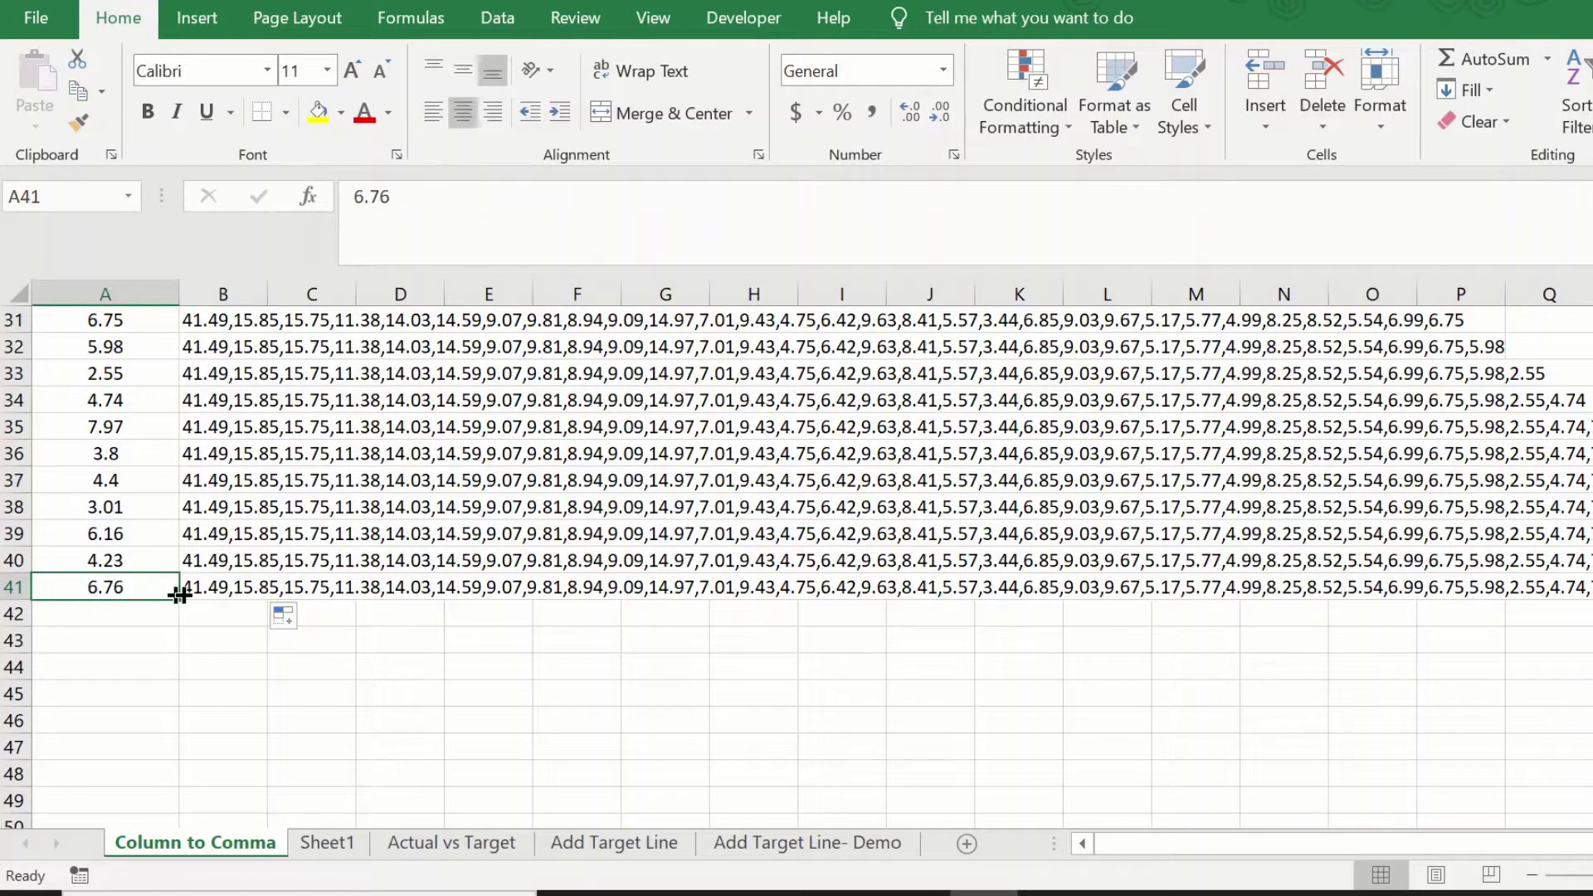
left_click(221, 592)
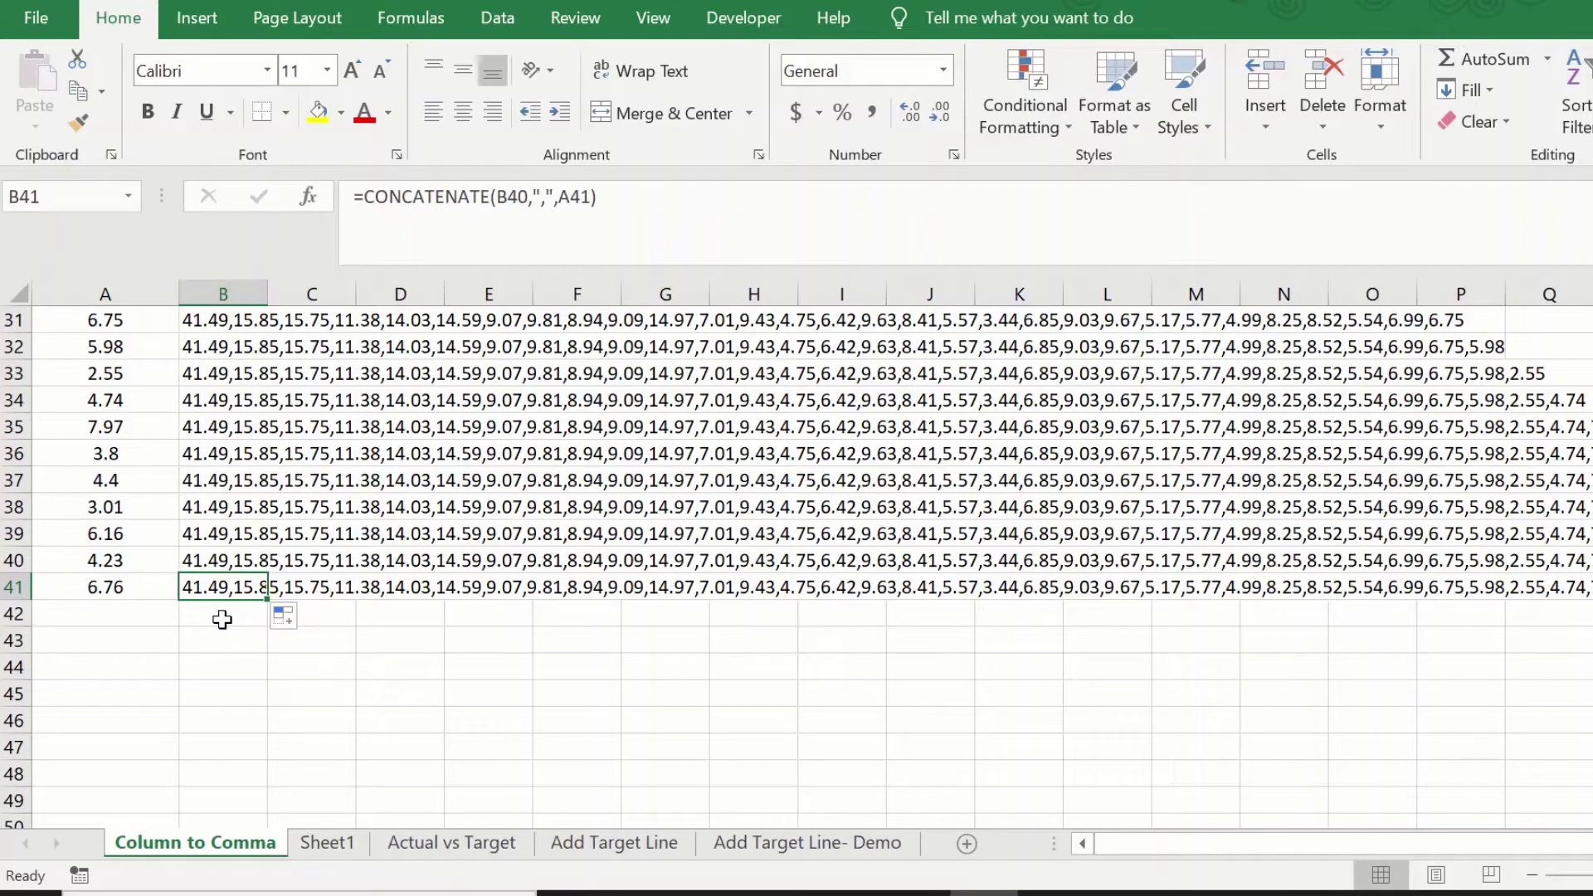
Copy B41's comma list and paste it into E3 as plain values.
key("ctrl+c")
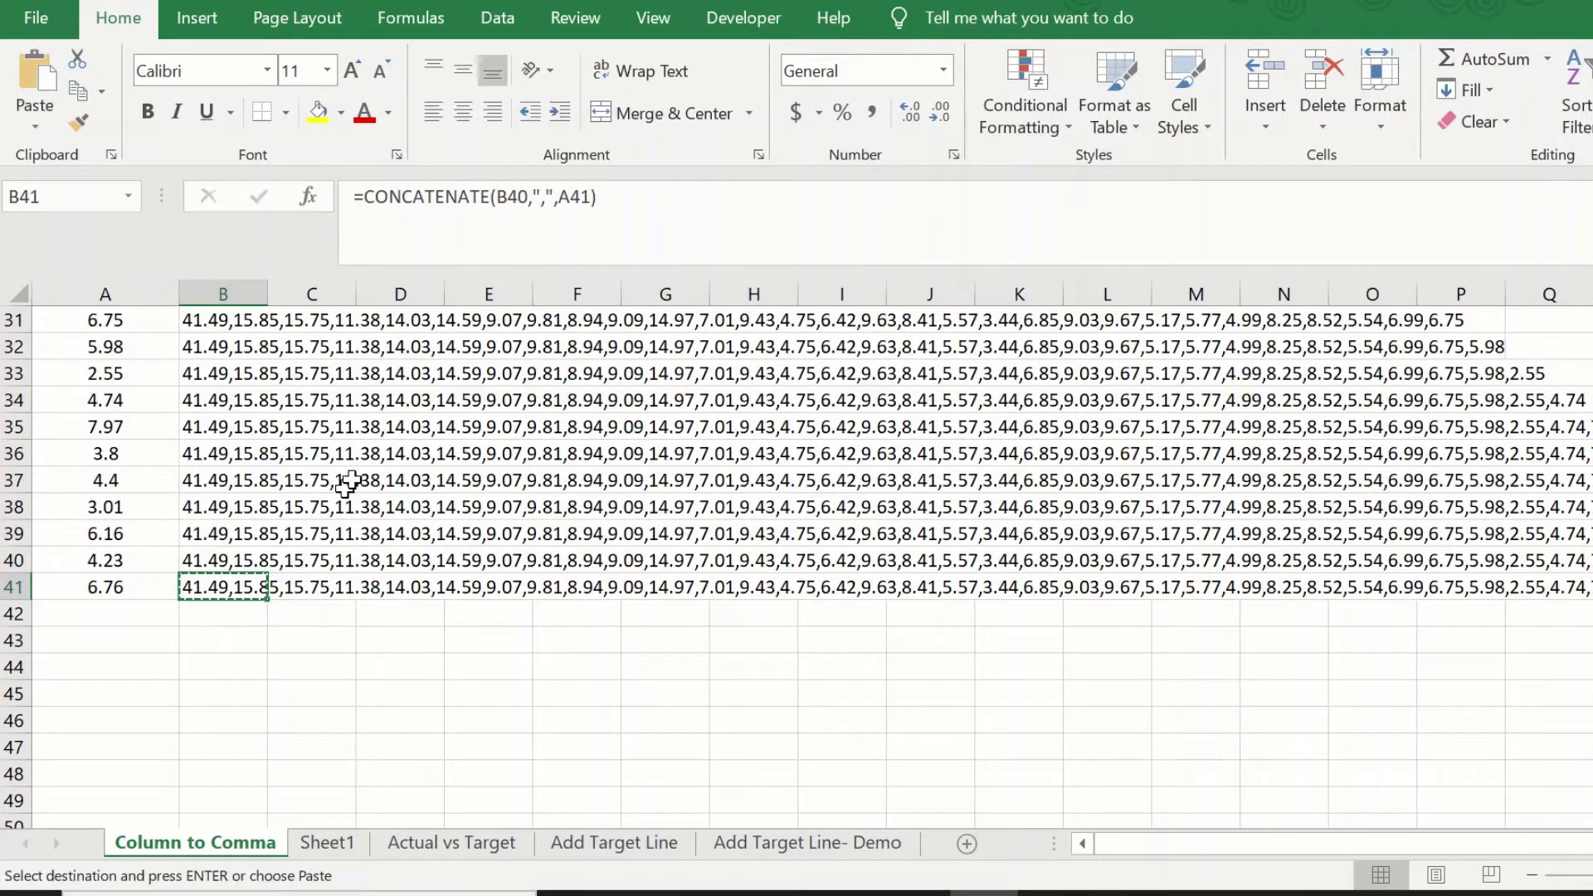
scroll(352, 448, "up", 10)
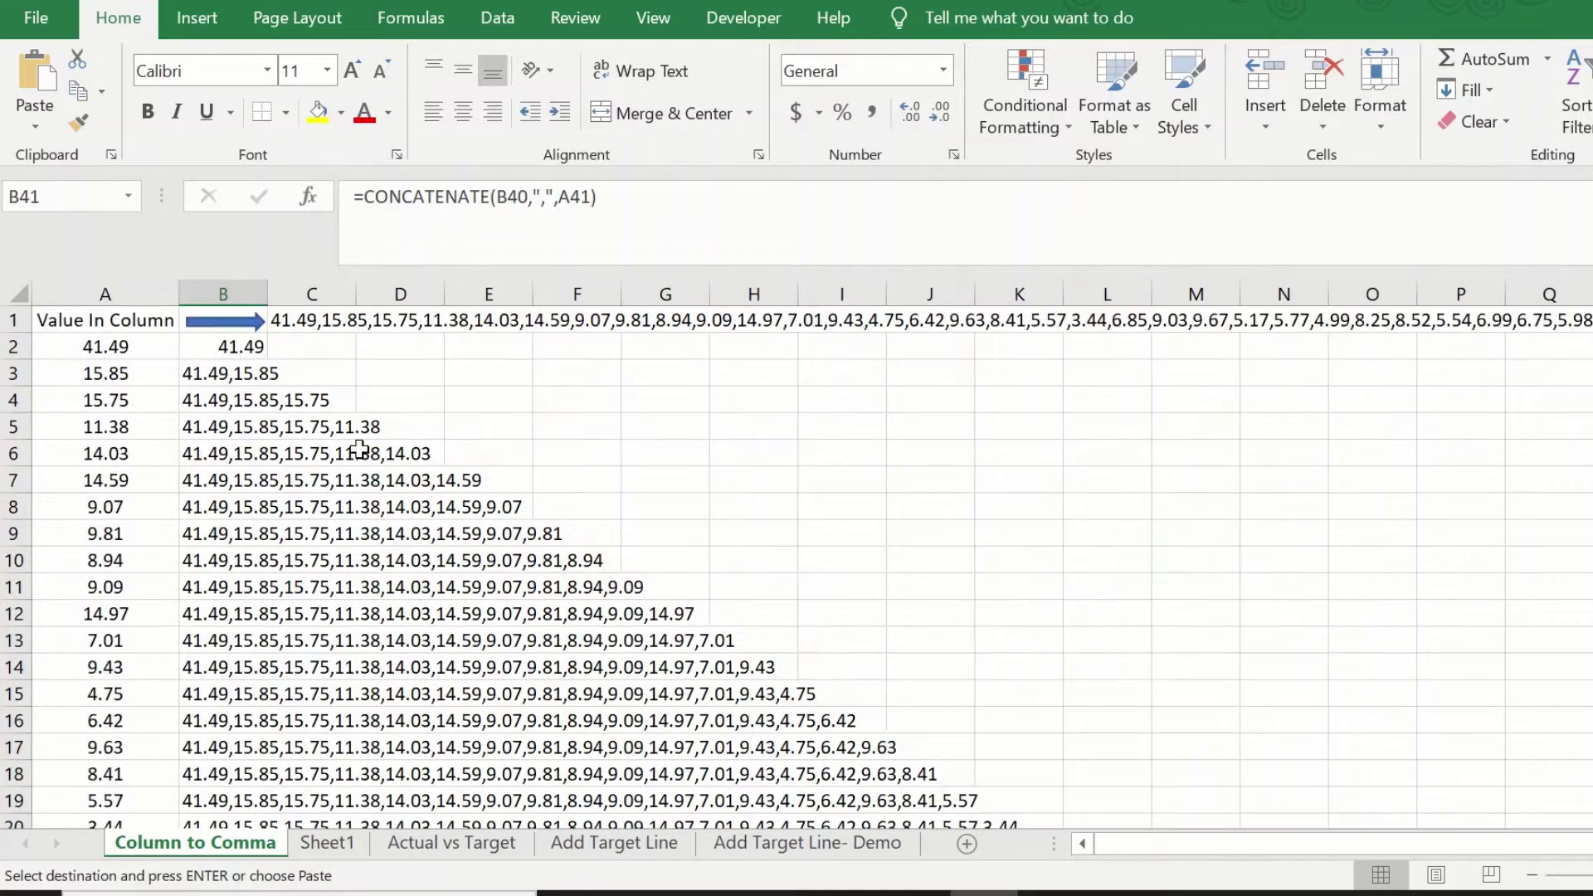
left_click(498, 373)
right_click(497, 373)
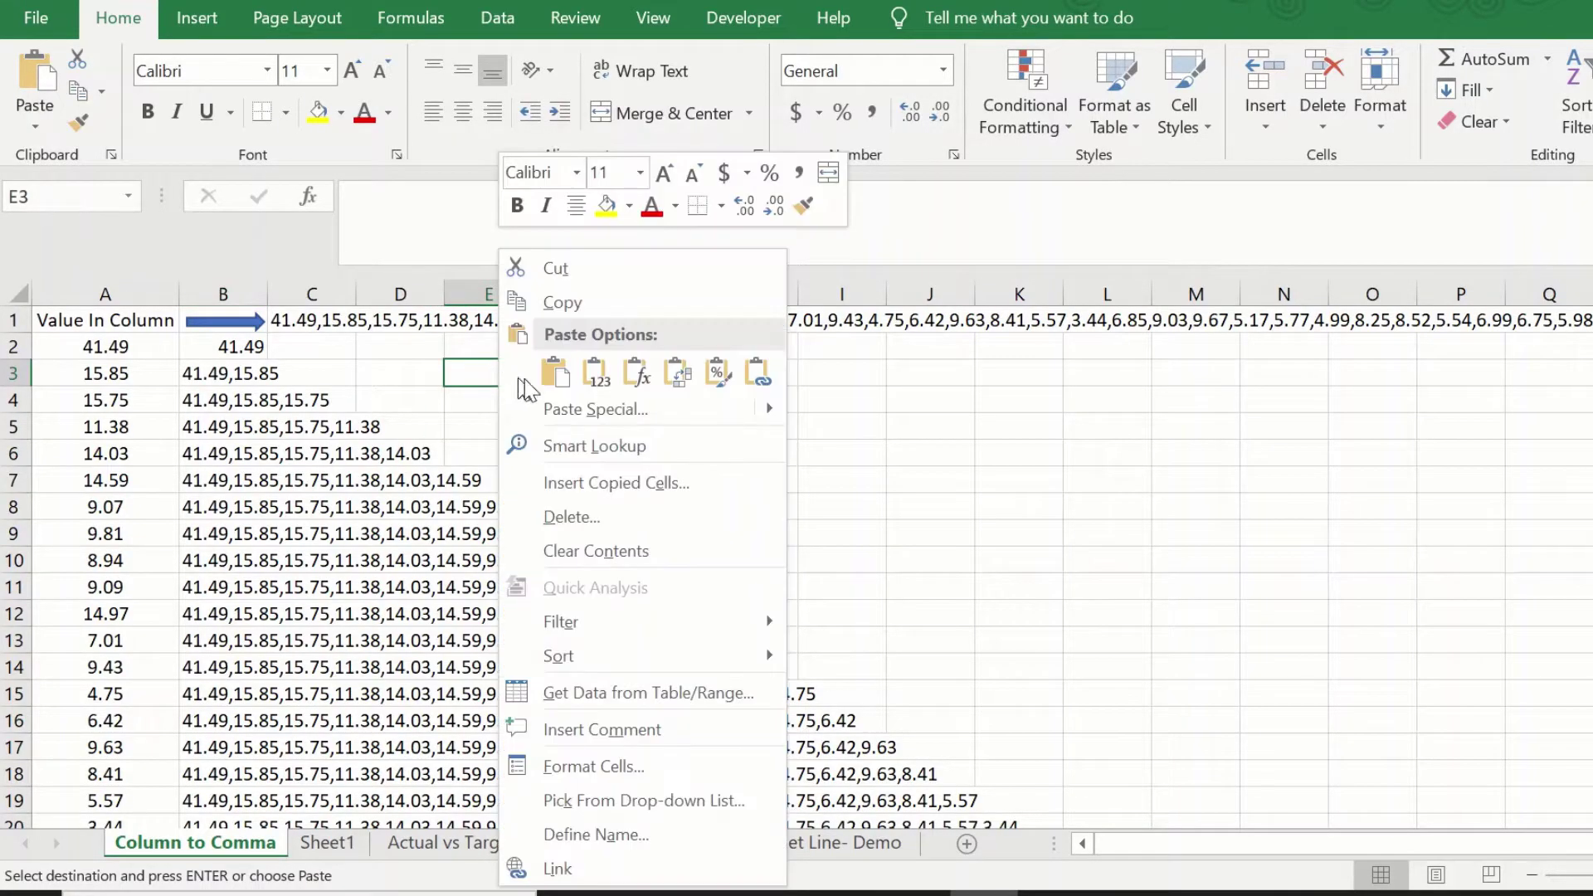
left_click(553, 373)
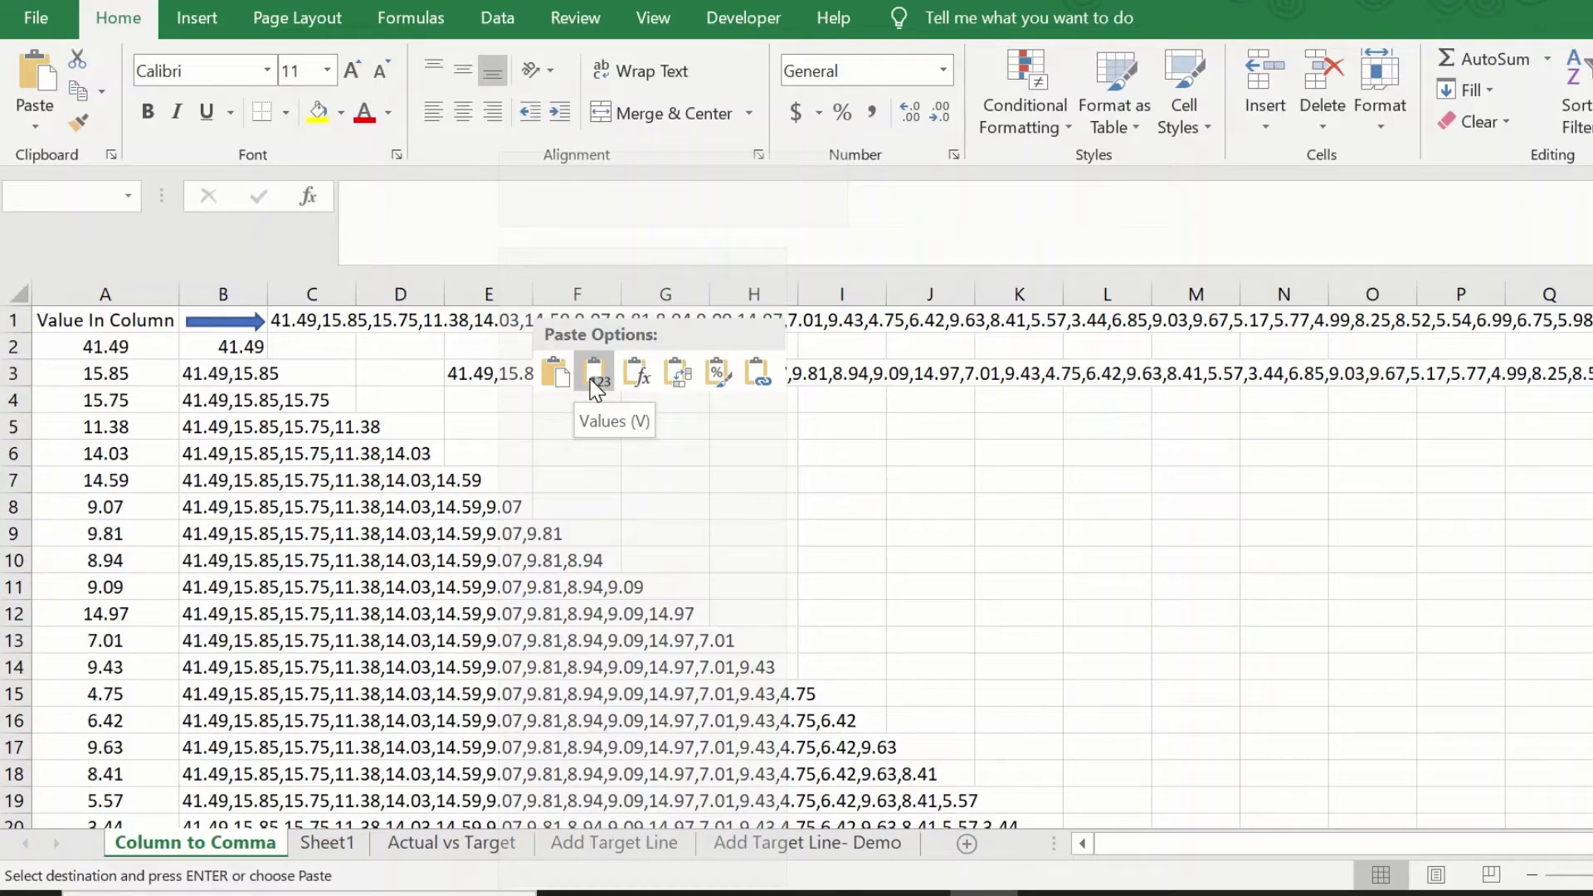
left_click(594, 375)
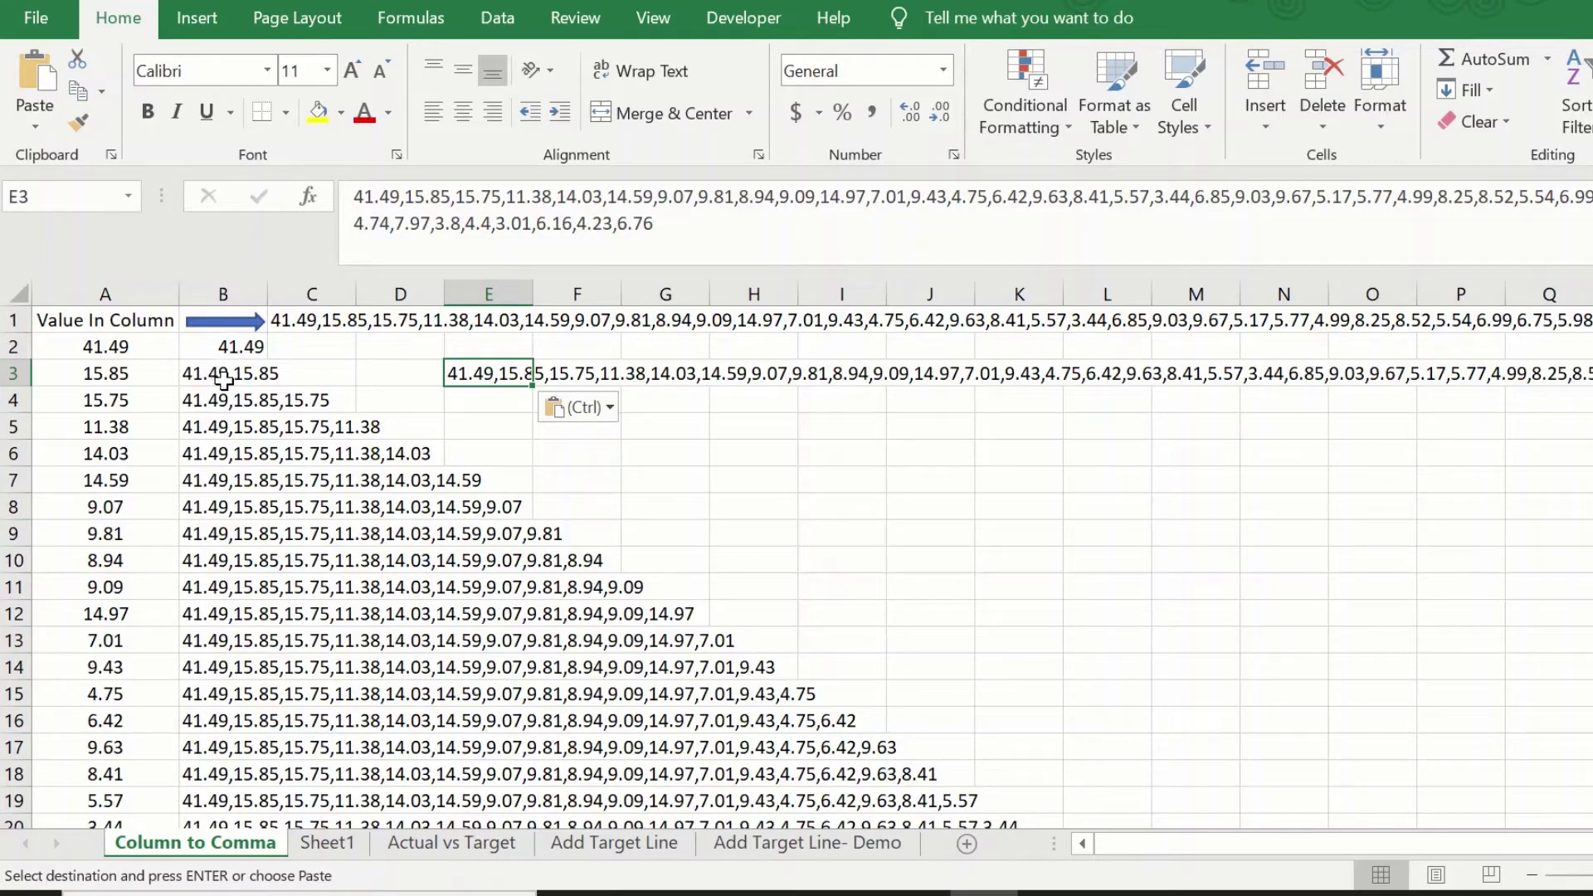
Change B3 to =CONCATENATE(B2,"|",A3), swapping the comma separator for a pipe.
left_click(222, 373)
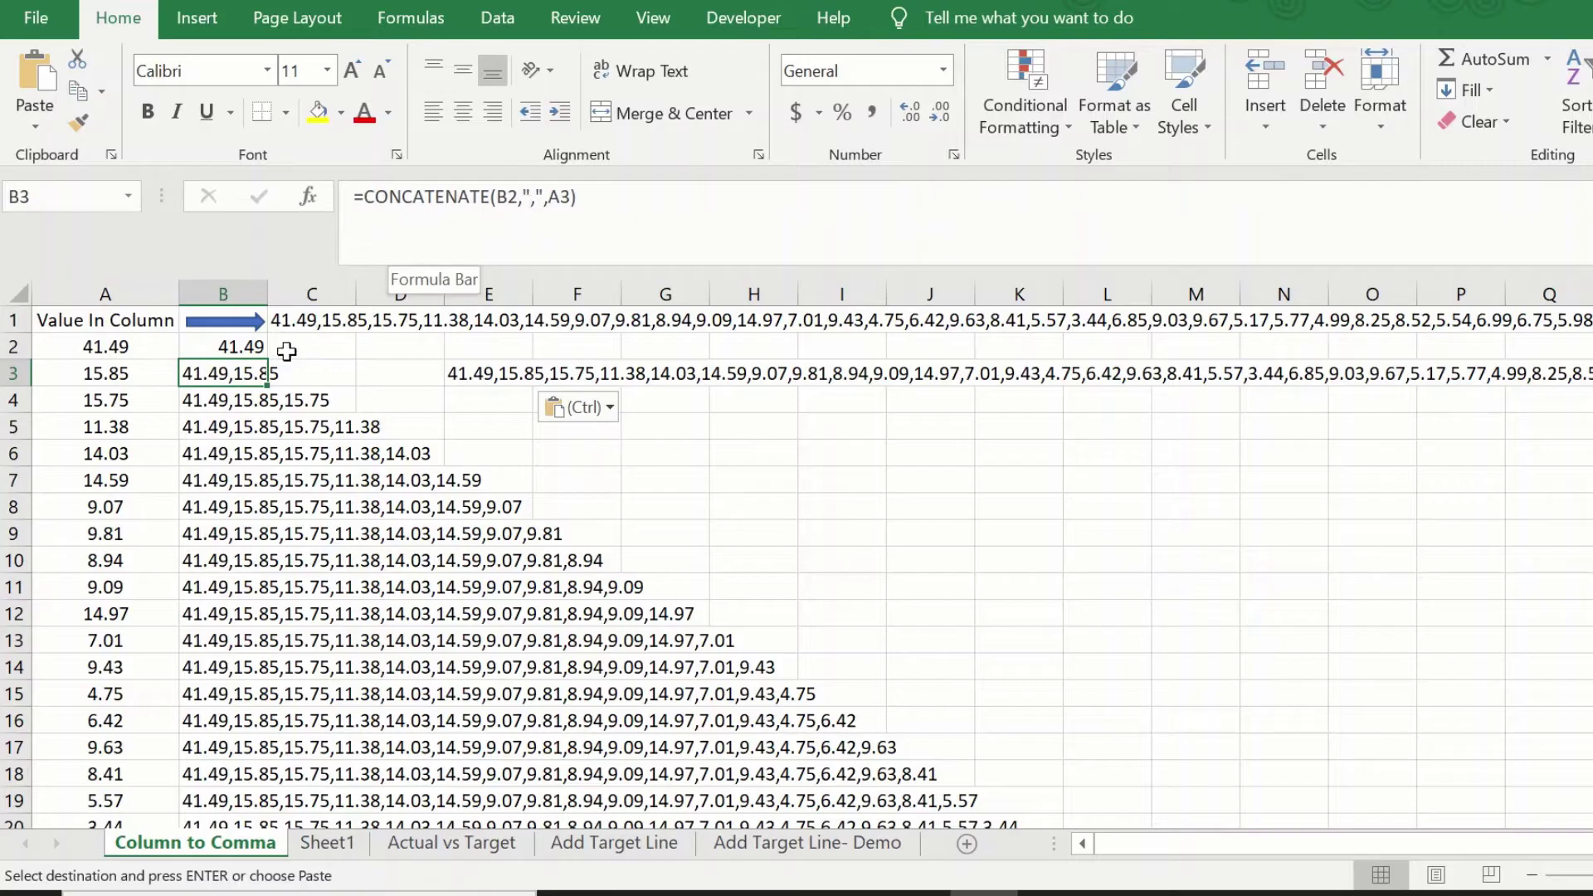
key("Escape")
left_click(535, 200)
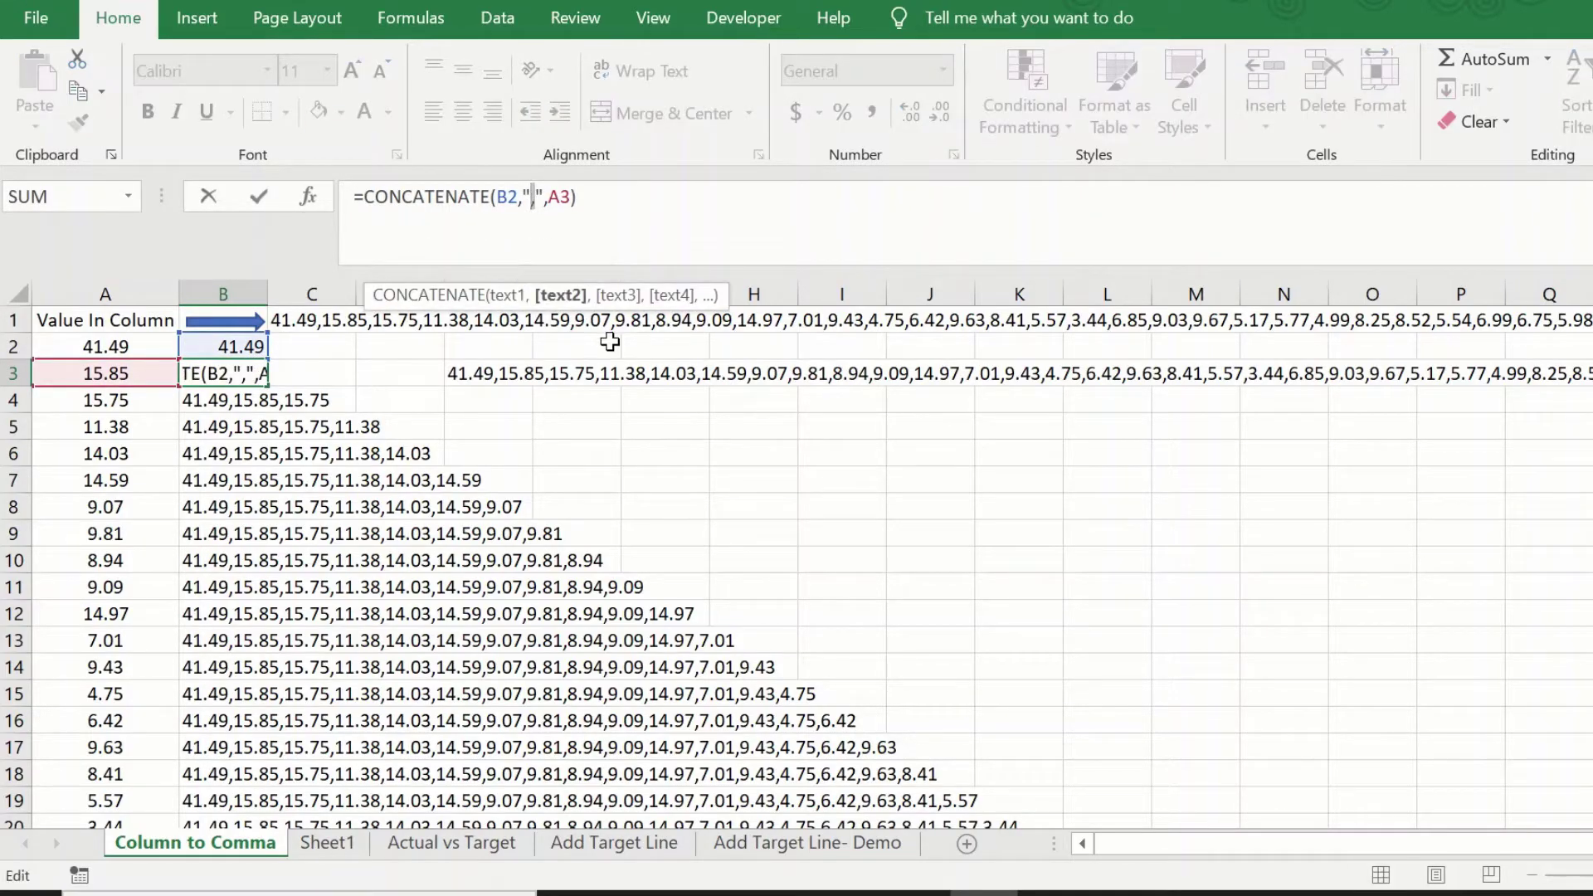
key("BackSpace")
type("|")
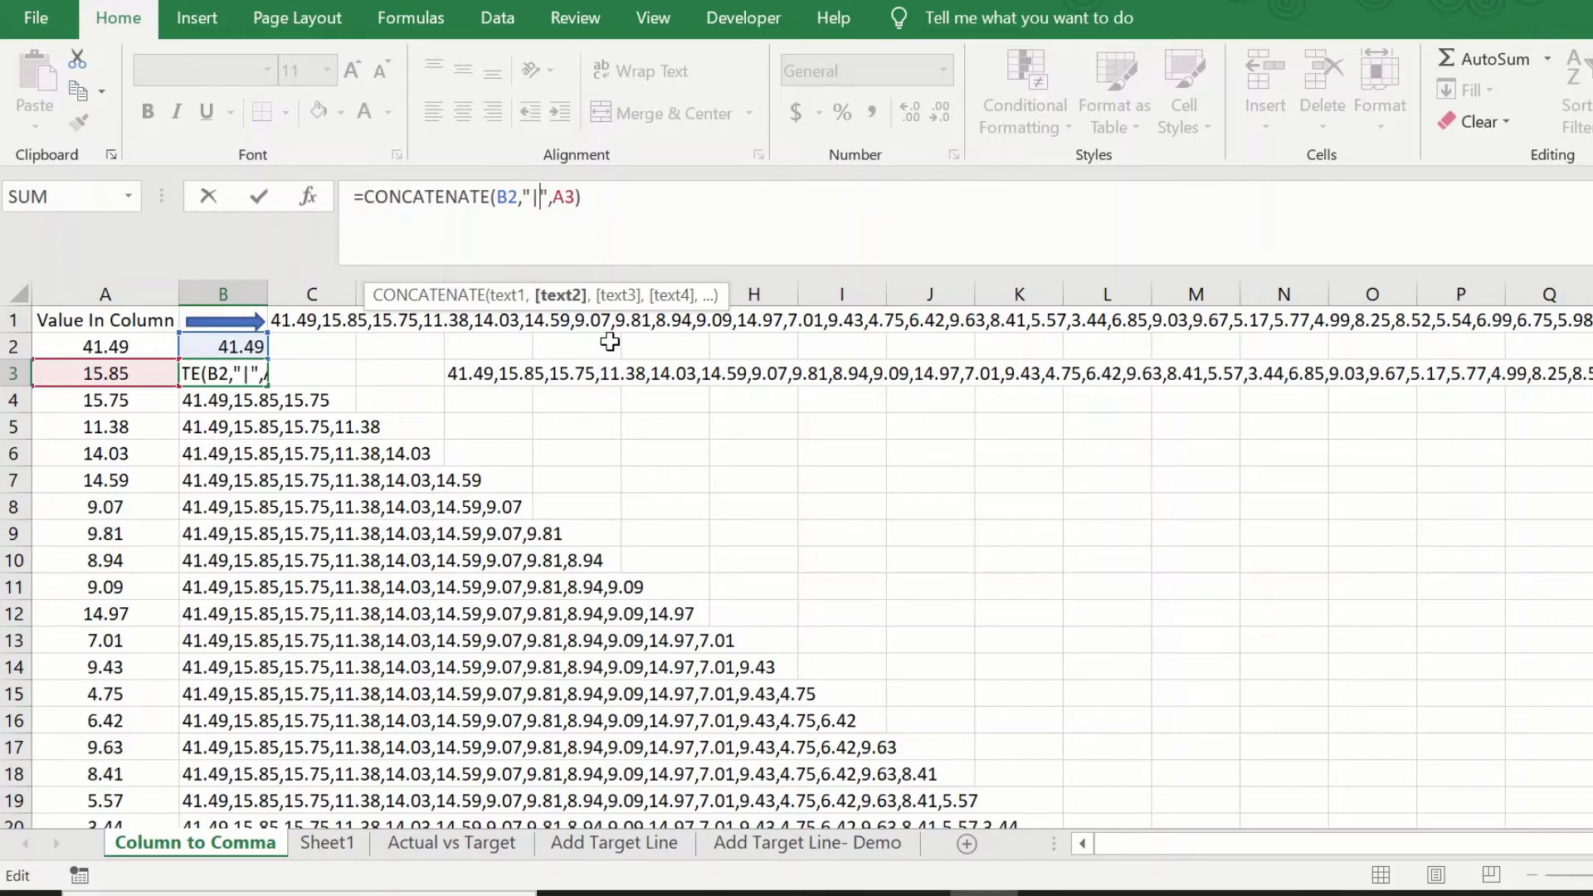
left_click(631, 196)
key("Return")
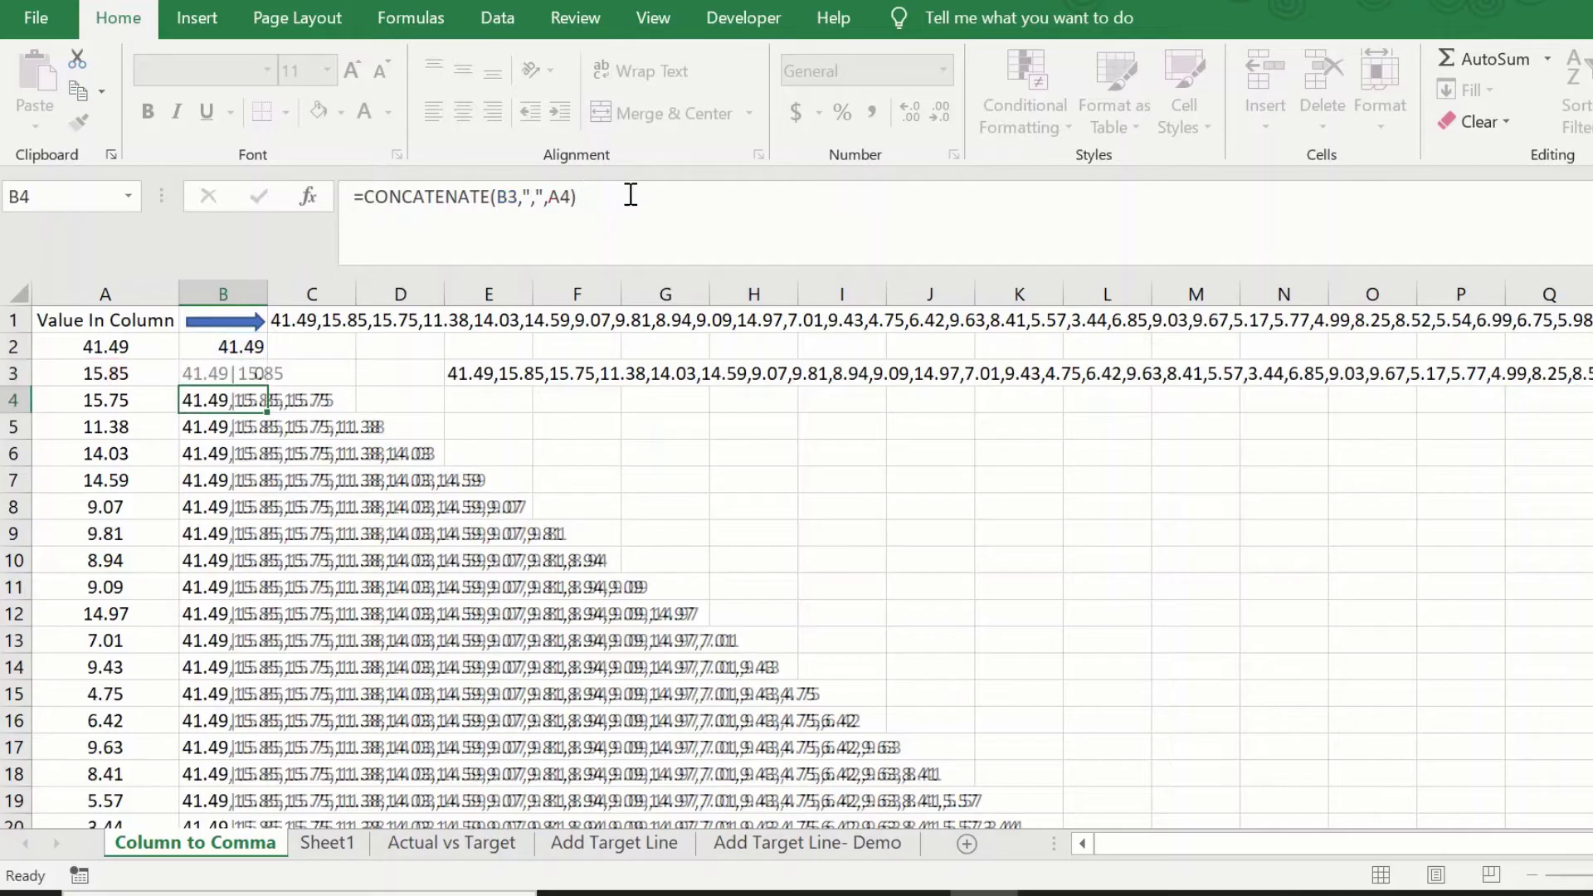
Fill the pipe formula down column B and select the final list in B41.
left_click(233, 370)
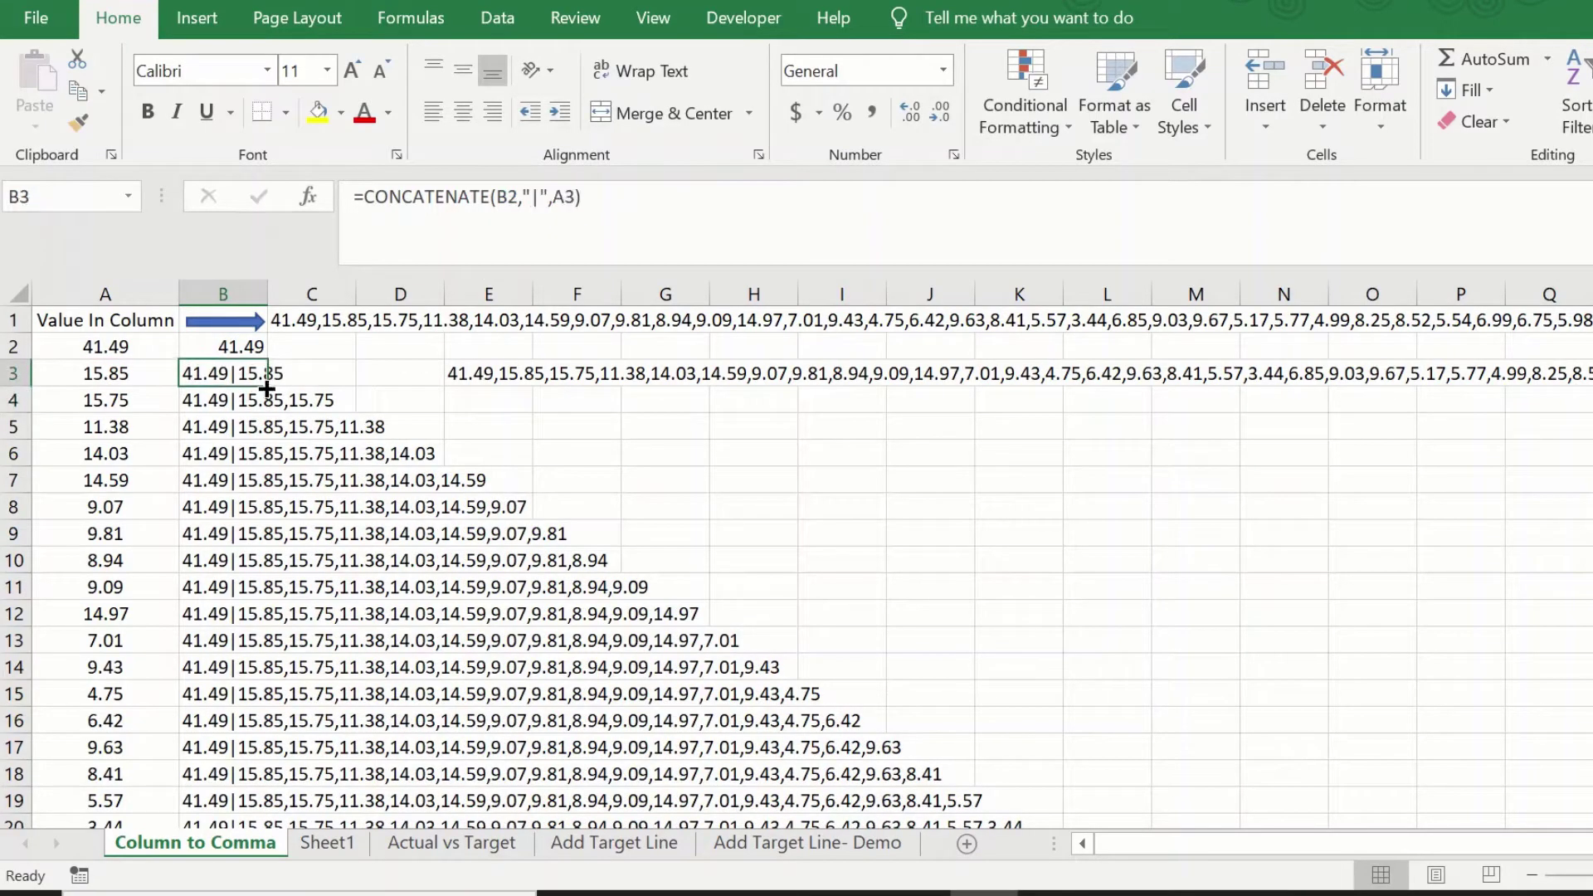
double_click(266, 387)
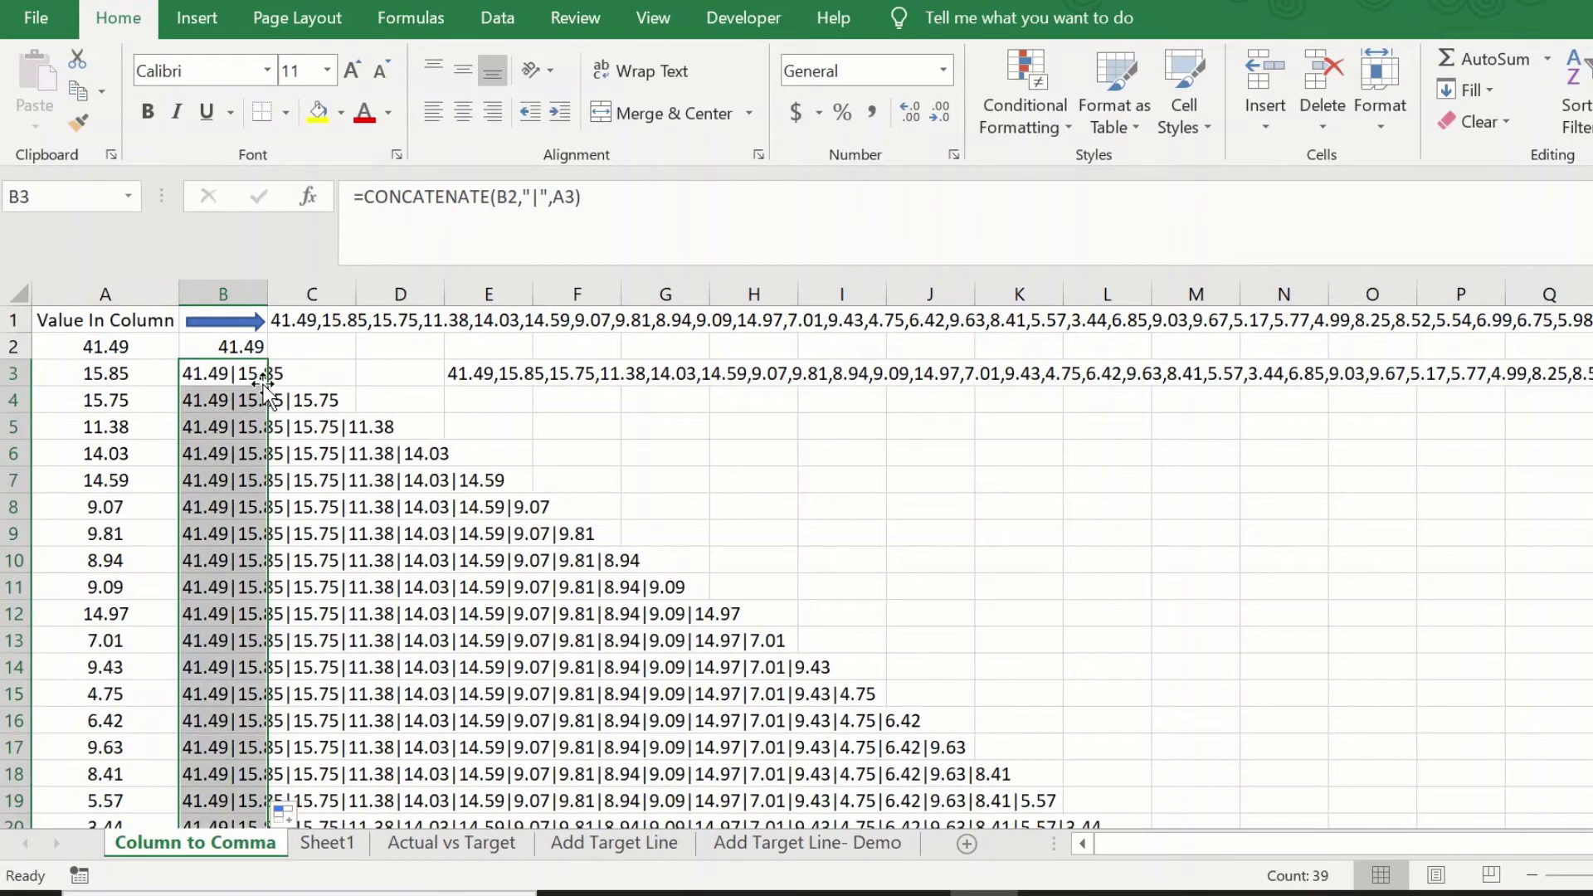
scroll(251, 504, "down", 8)
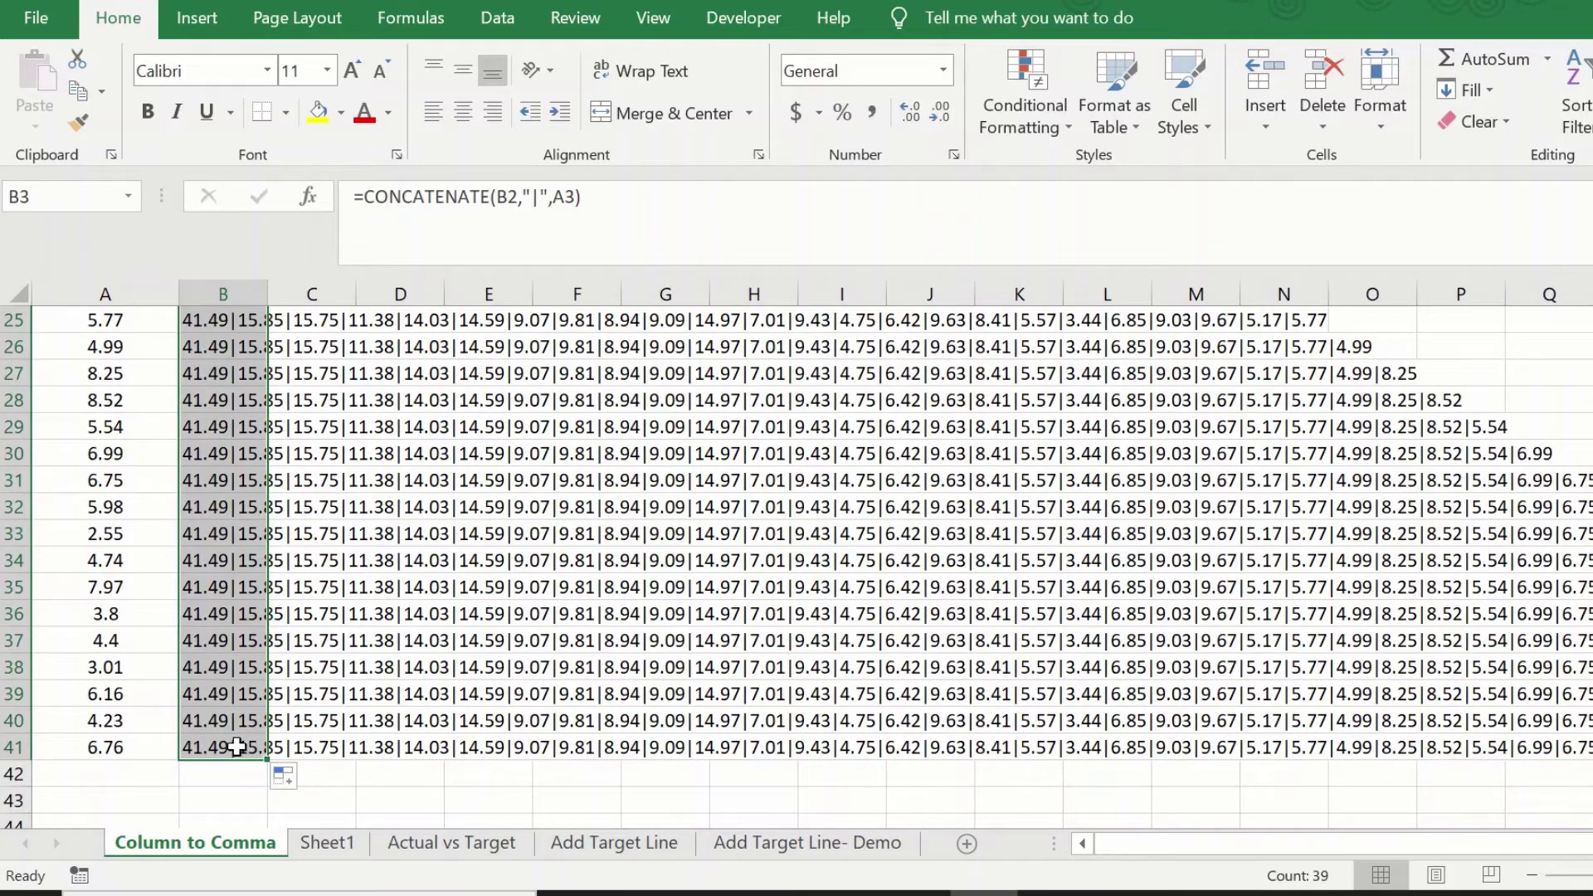
left_click(260, 749)
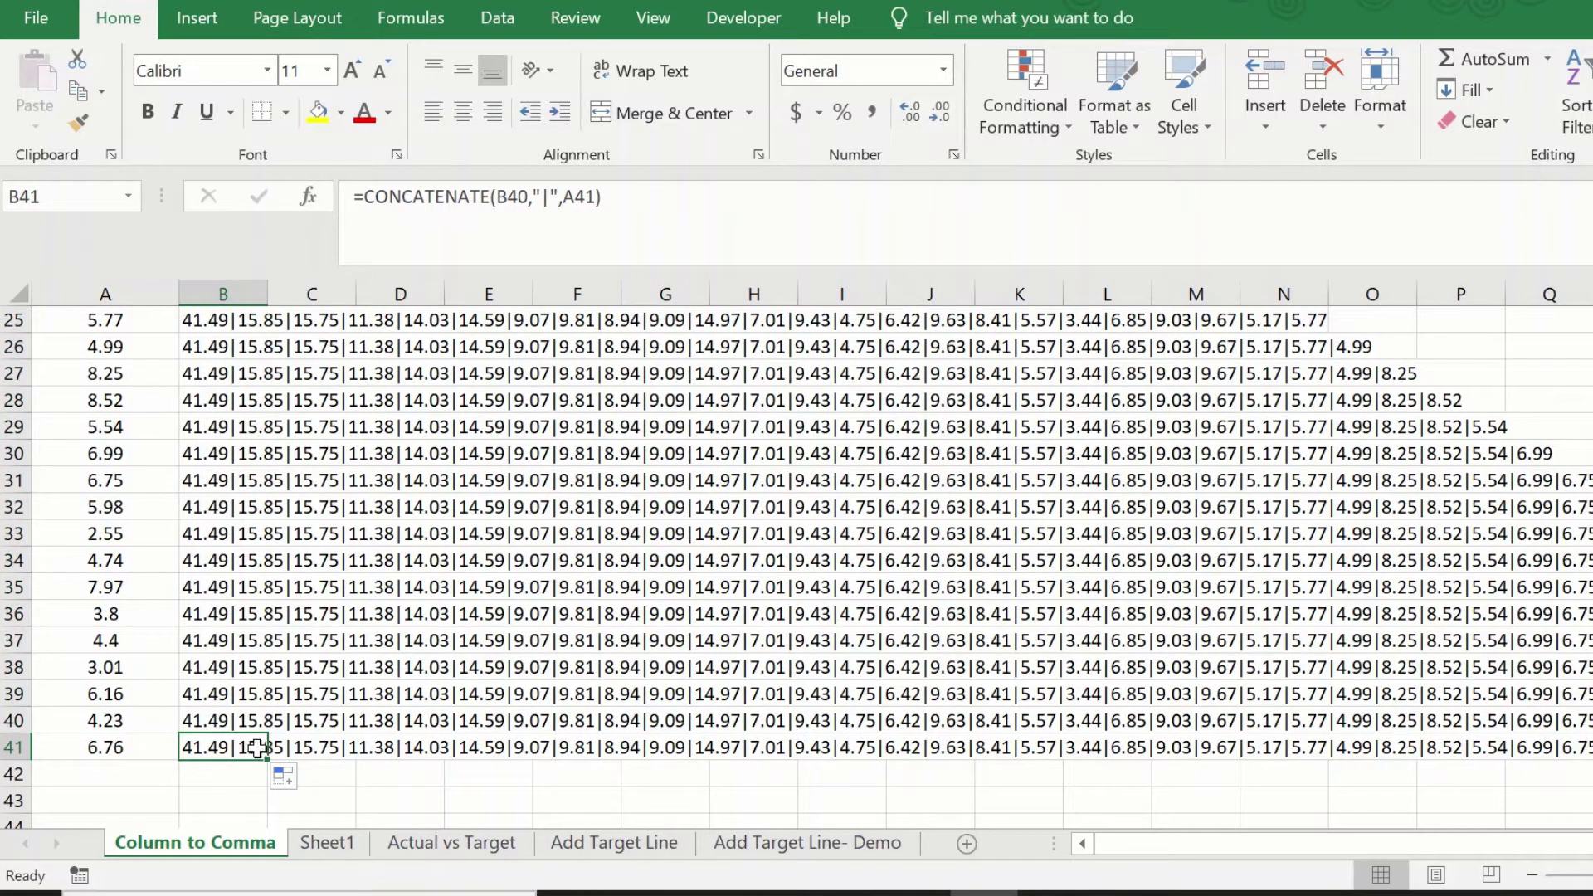
Copy B41's pipe-separated list and paste it into E4 as plain values.
key("ctrl+c")
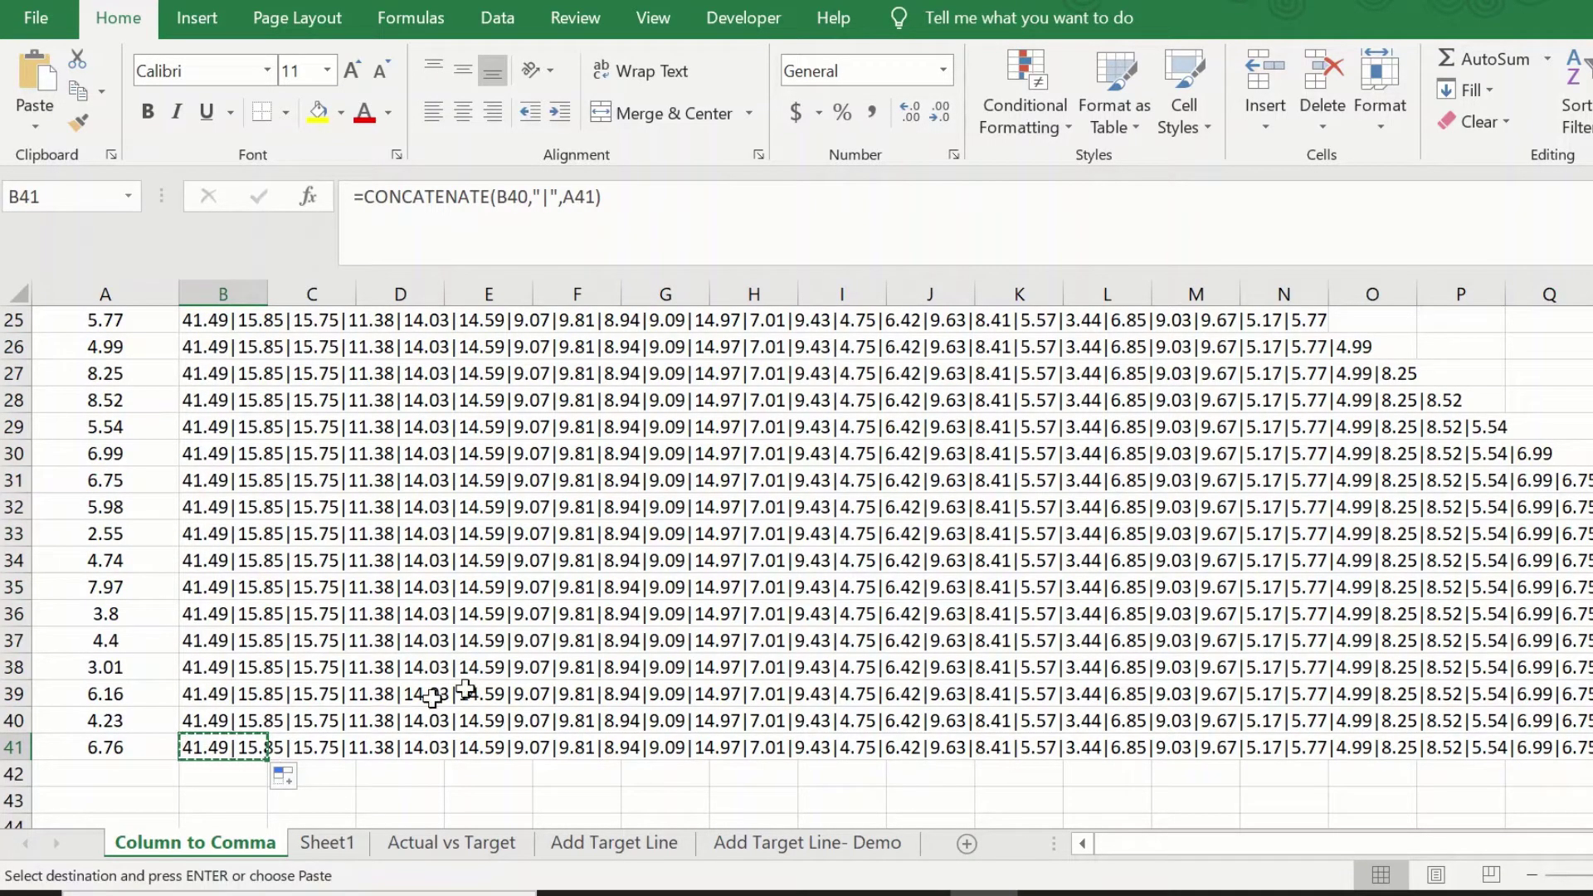
scroll(651, 604, "up", 8)
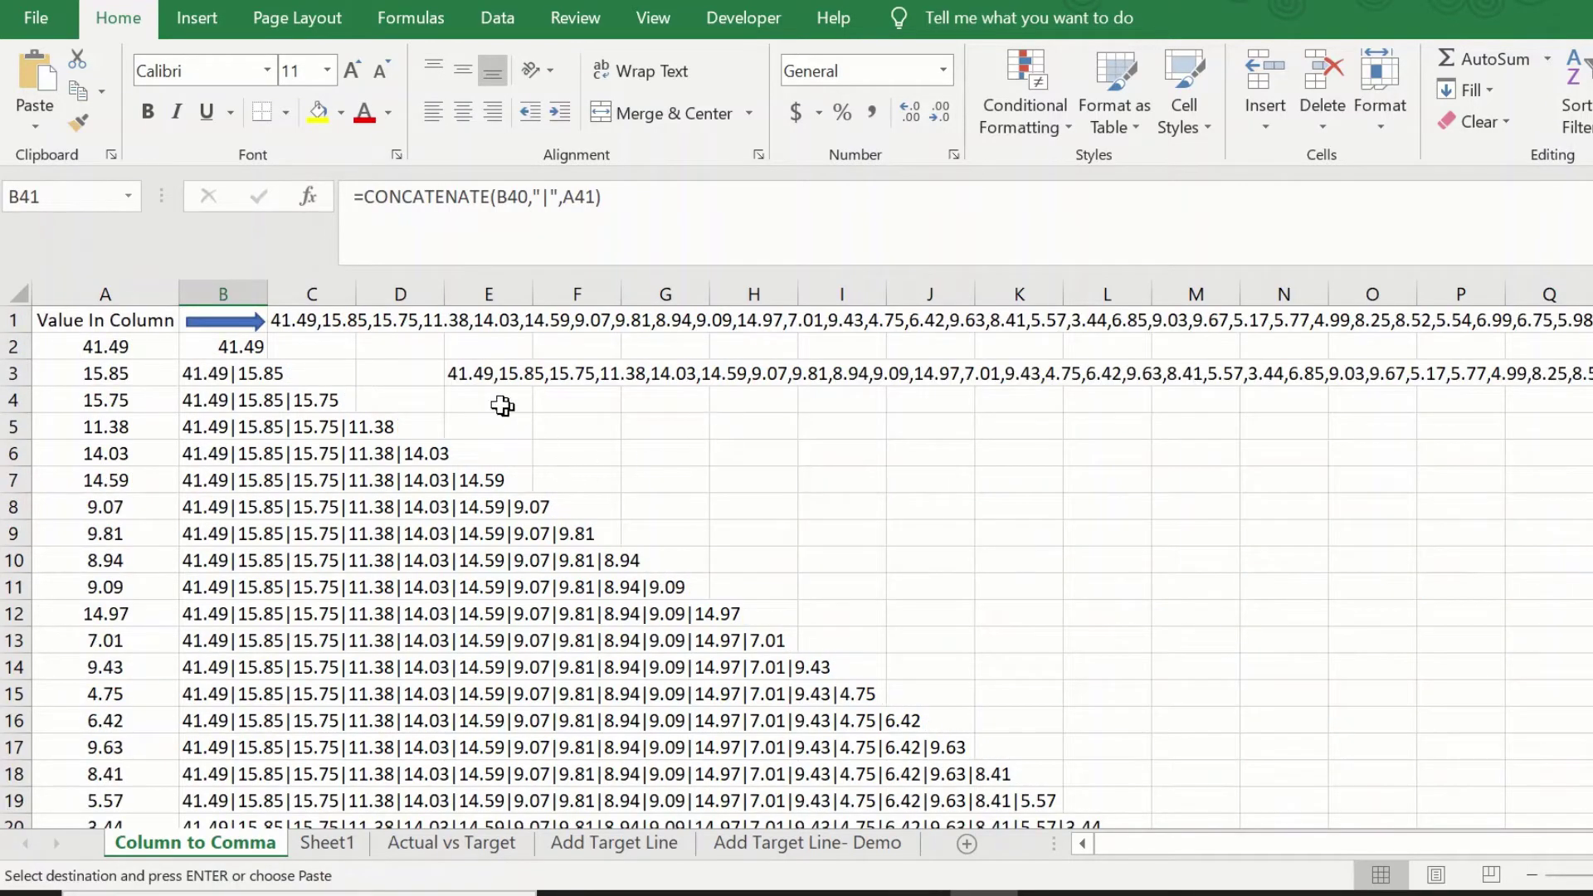
left_click(494, 399)
right_click(494, 399)
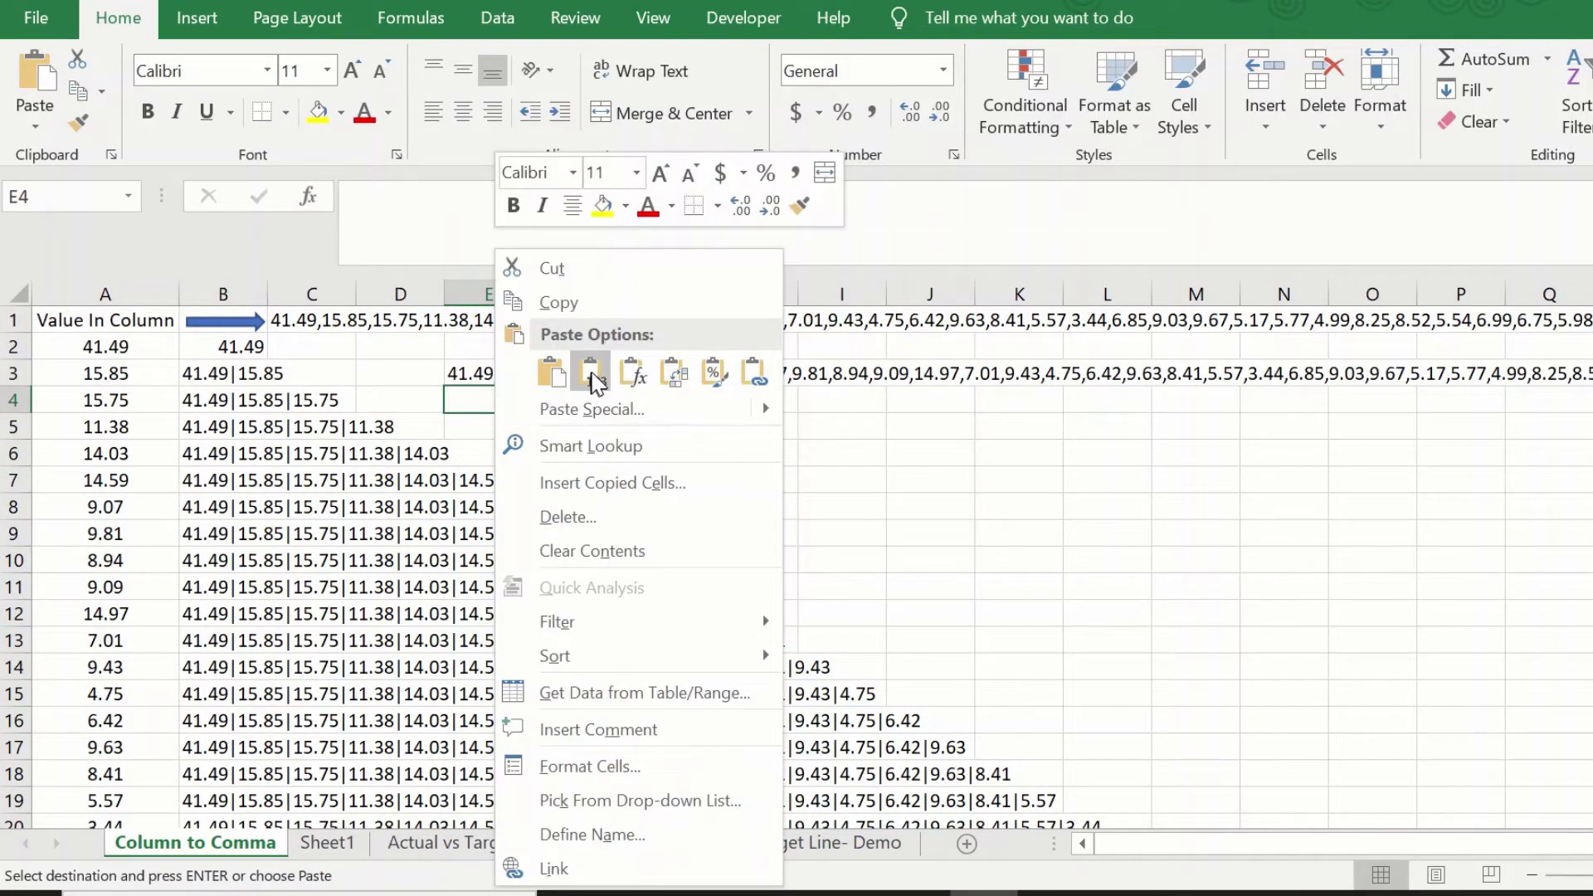
left_click(592, 370)
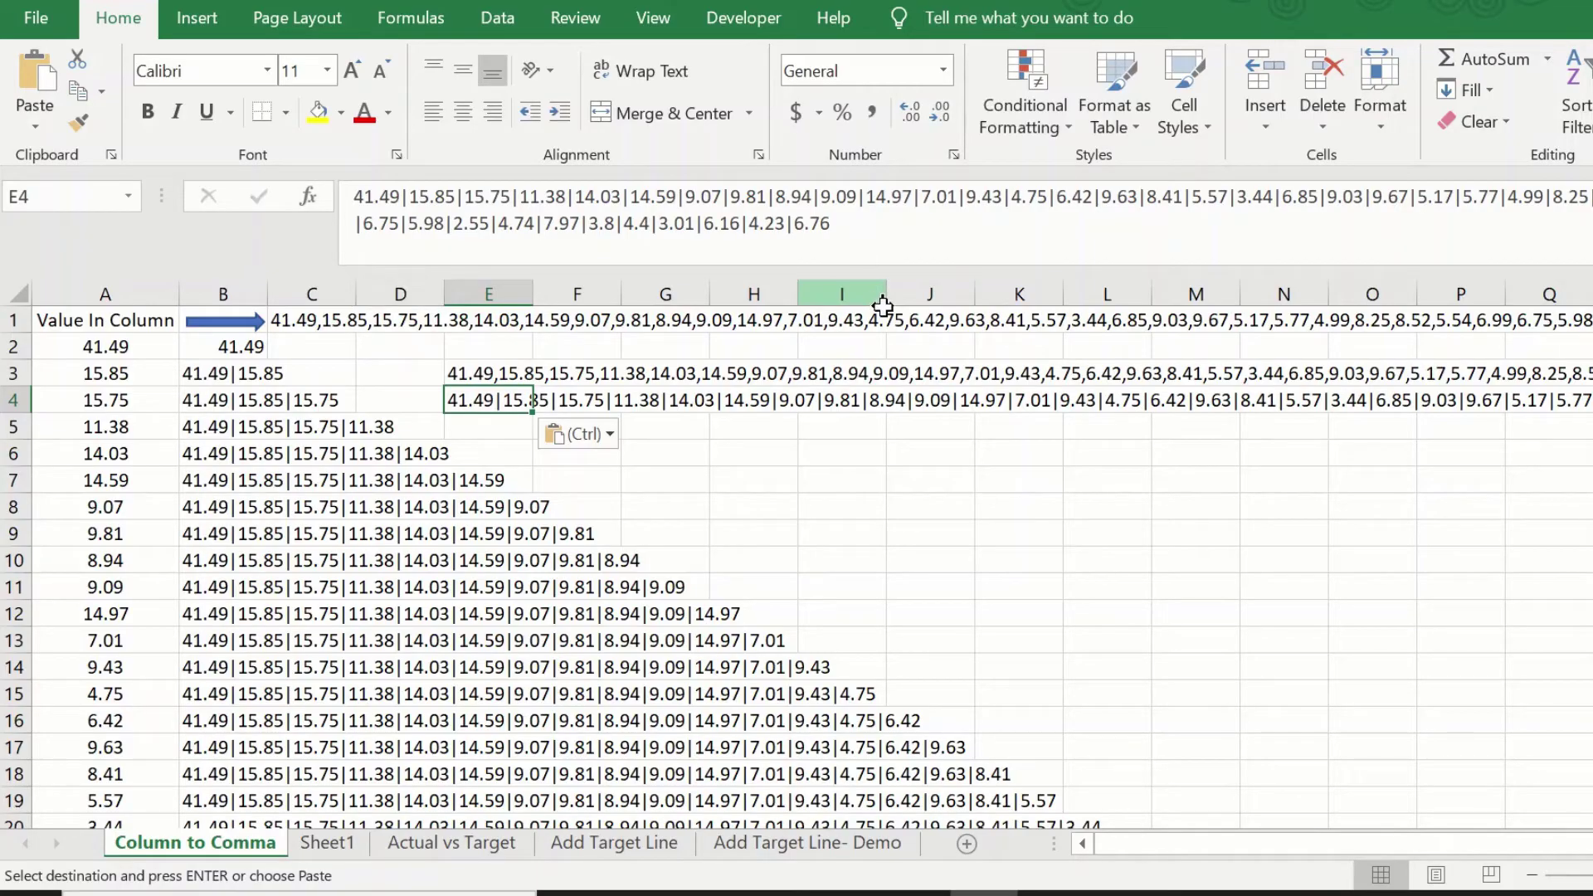
left_click(907, 421)
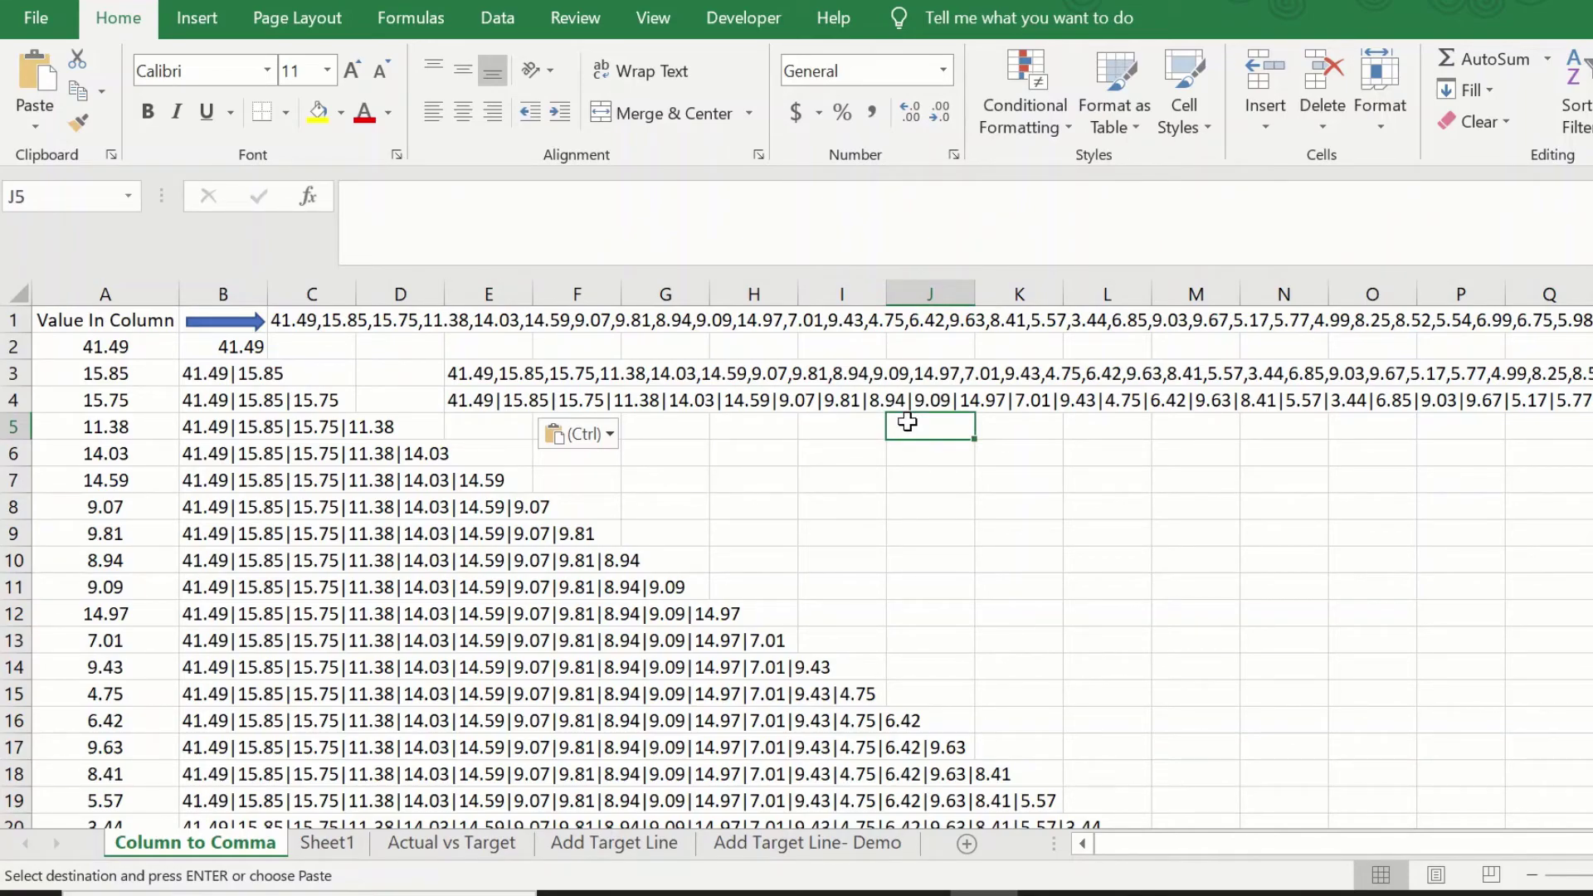
left_click(105, 320)
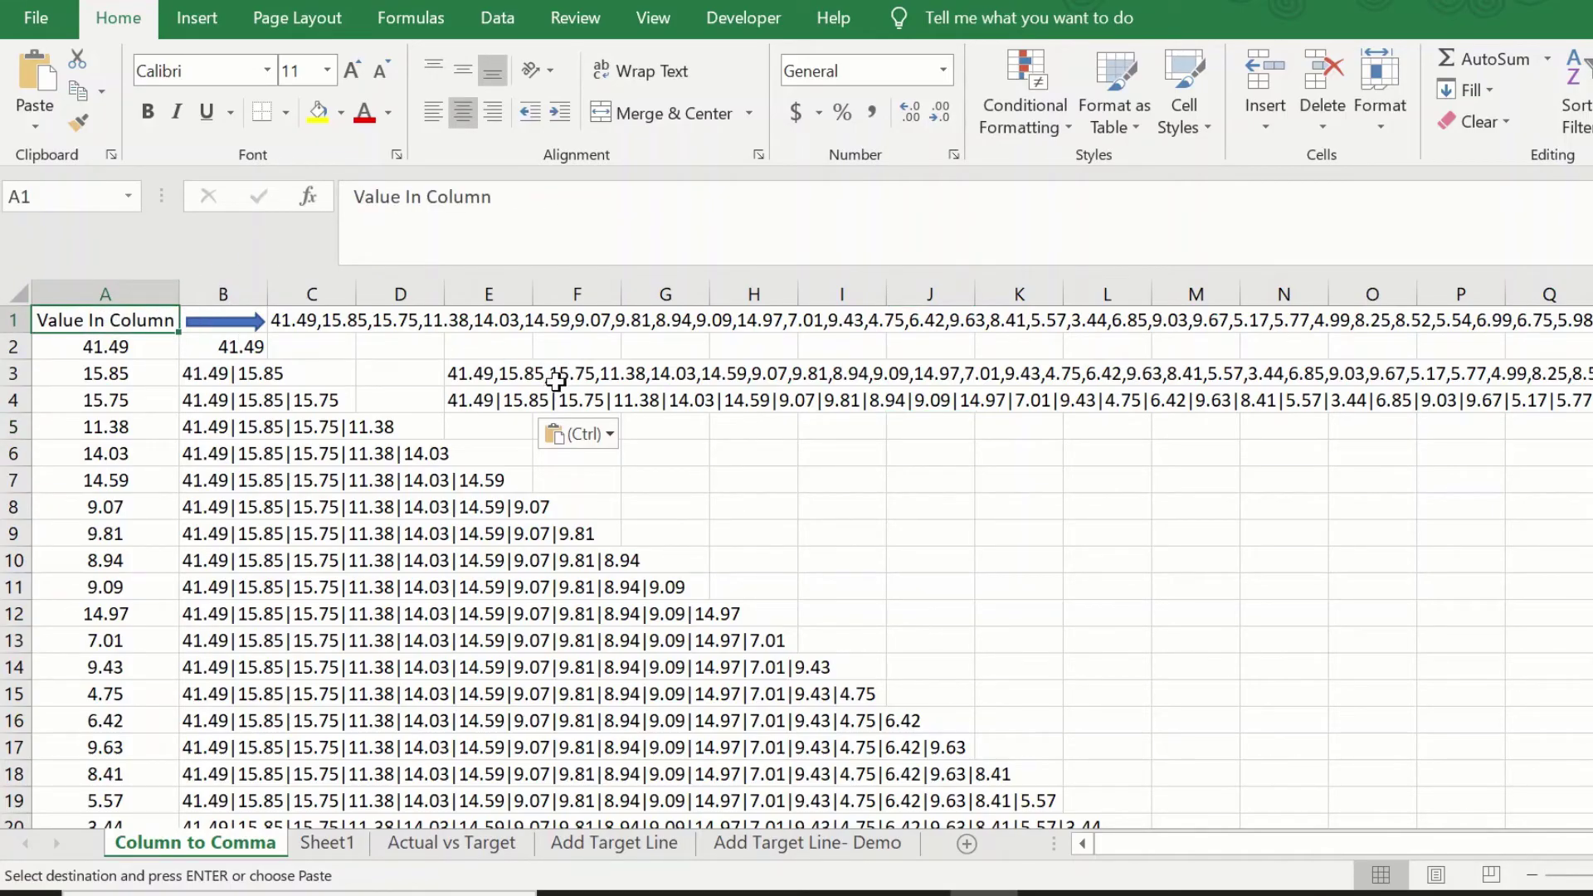
left_click(484, 372)
left_click(482, 400)
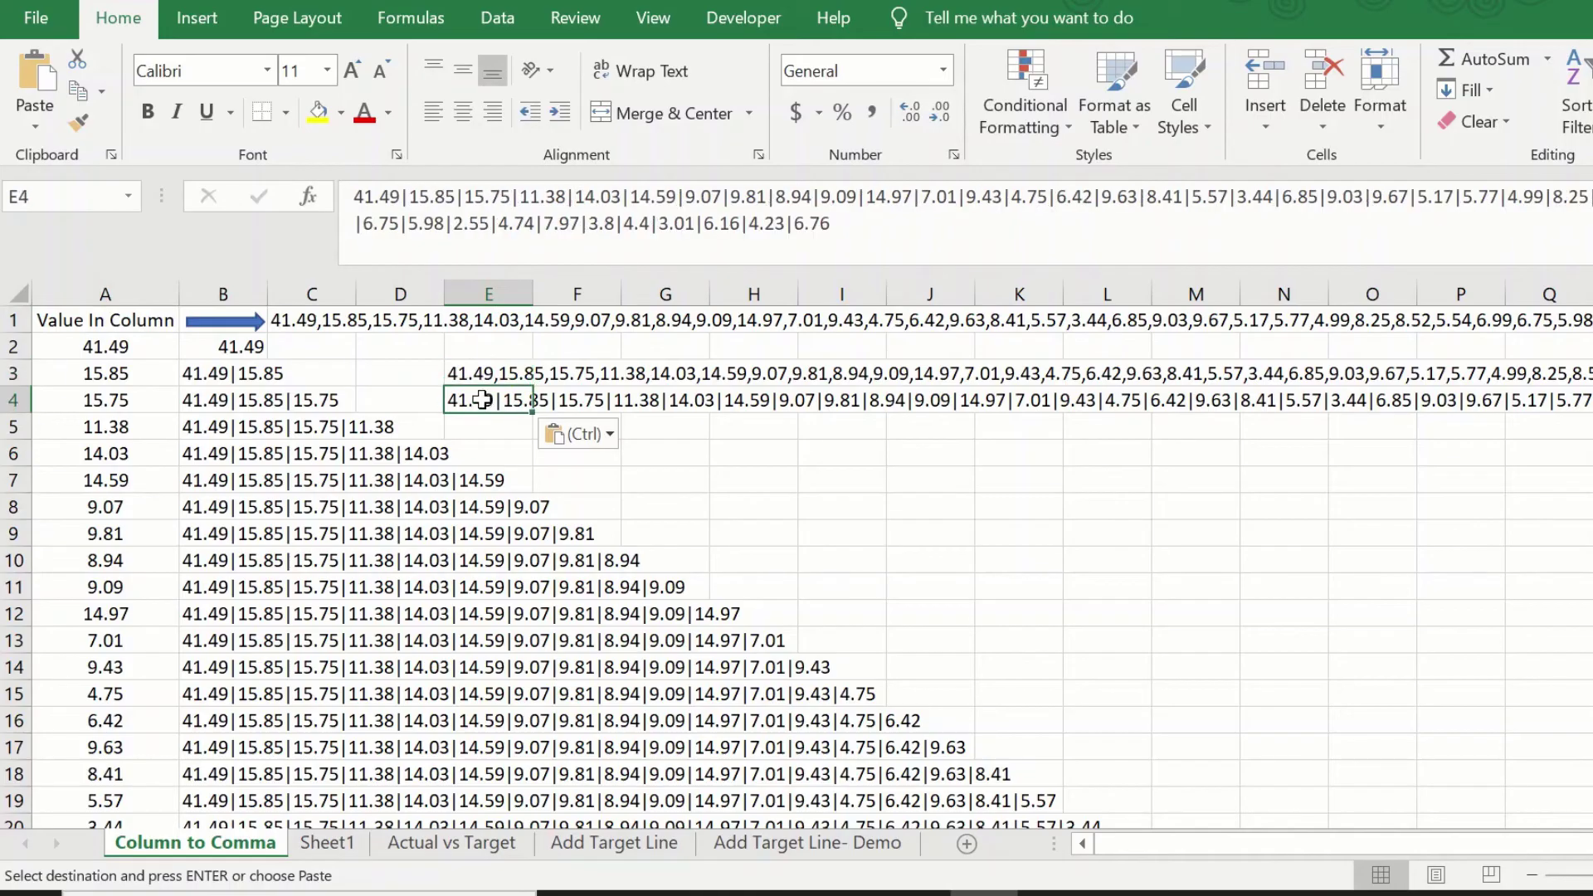